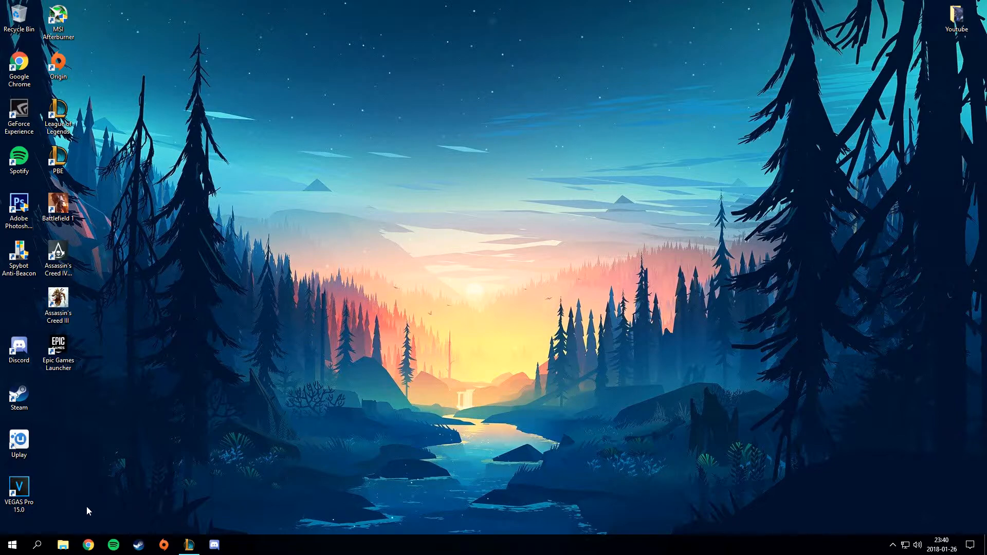
- Open Google Chrome and go to the OBS website at obsproject.com
{"action": "left_click", "coordinate": [91, 545]}
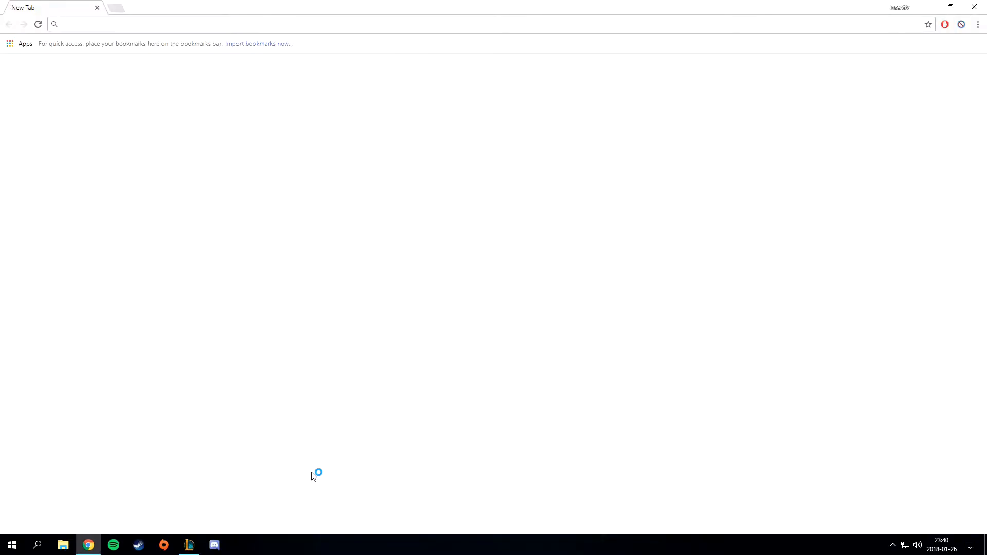
{"action": "type", "text": "obsproject.com"}
{"action": "key", "text": "Return"}
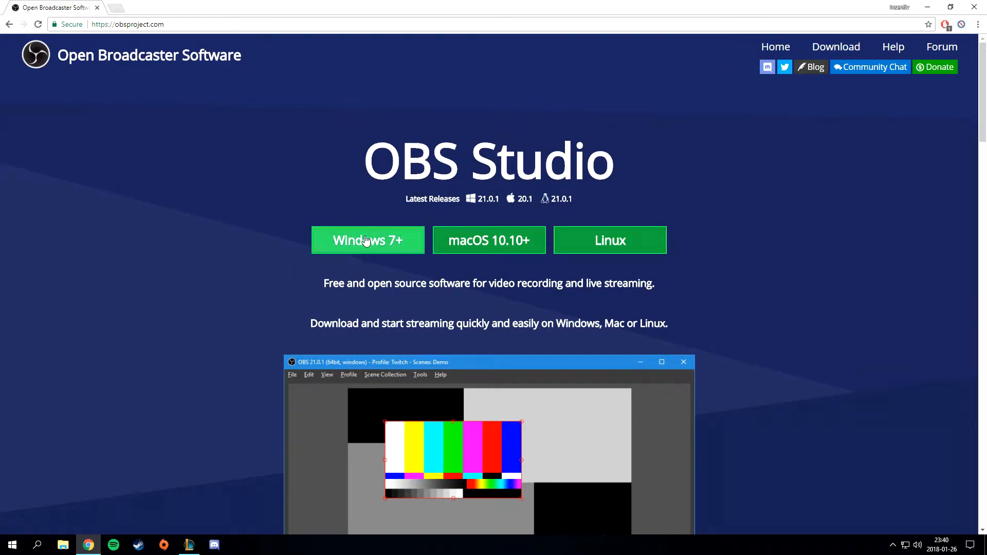
- Find the OBS Studio 21.0.1 installer in File Explorer, run it and approve the permission request
{"action": "right_click", "coordinate": [63, 545]}
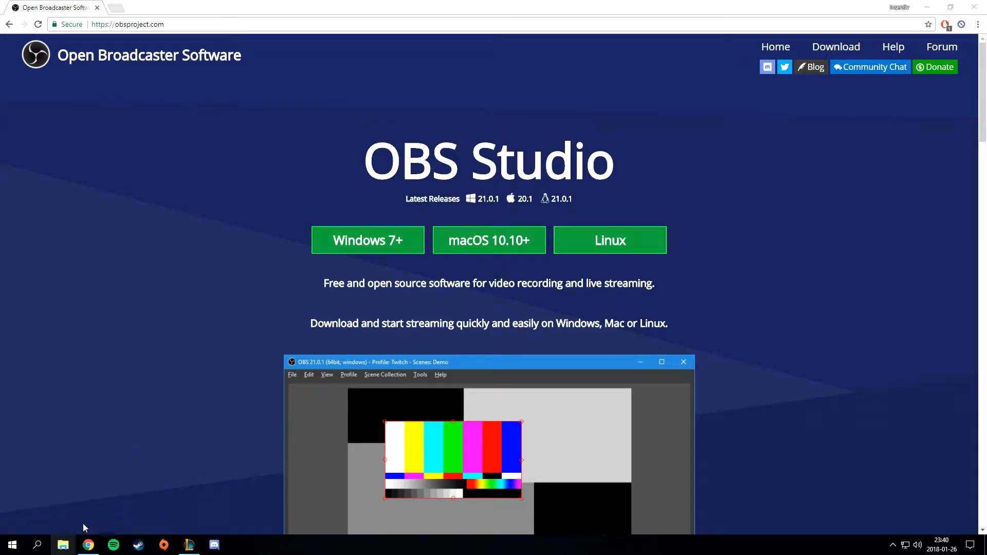
{"action": "left_click", "coordinate": [81, 449]}
{"action": "left_click", "coordinate": [367, 164]}
{"action": "double_click", "coordinate": [366, 162]}
{"action": "left_click", "coordinate": [453, 344]}
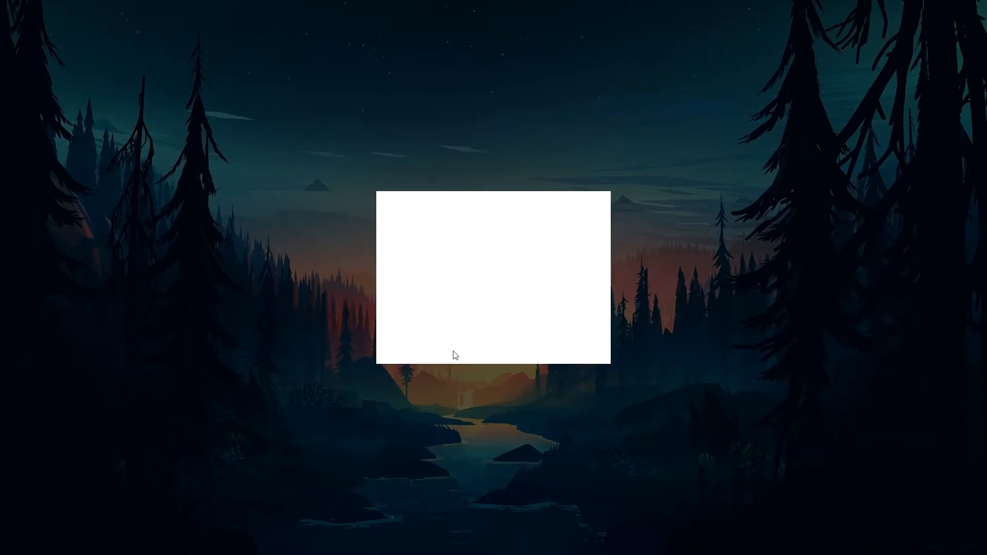
{"action": "left_click", "coordinate": [797, 101]}
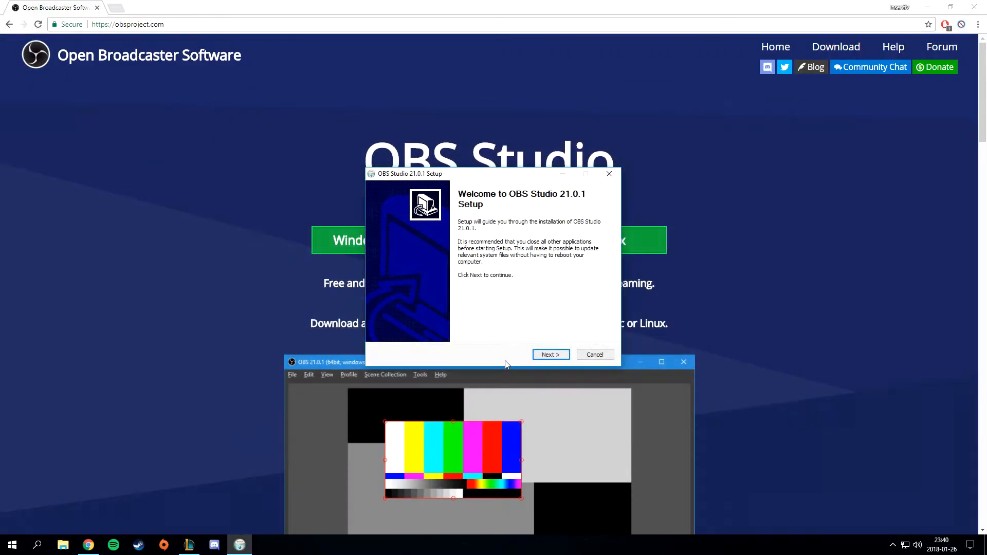
- Accept the setup license, install OBS Studio with the default components, and finish setup with the launch option enabled
{"action": "left_click", "coordinate": [559, 359]}
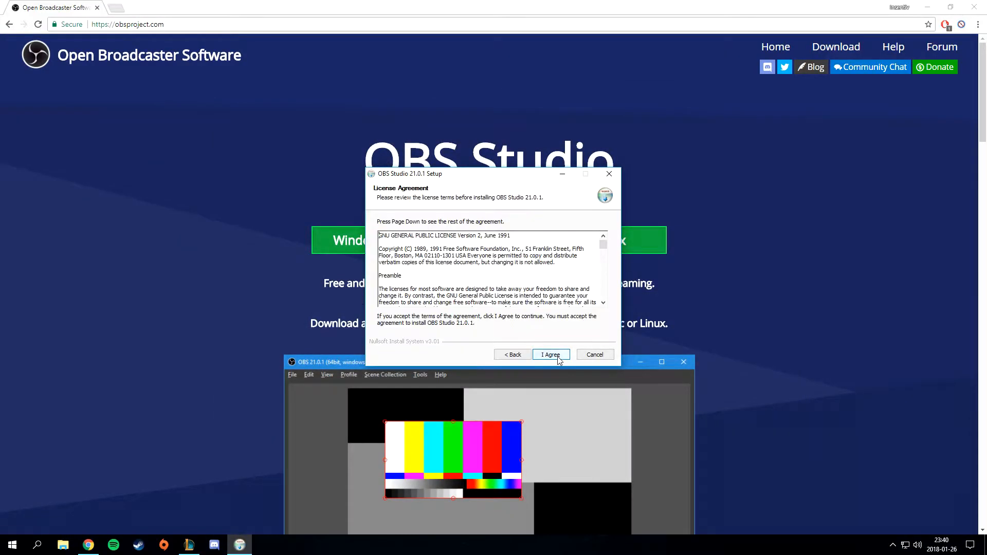
{"action": "left_click", "coordinate": [559, 360]}
{"action": "left_click", "coordinate": [552, 355]}
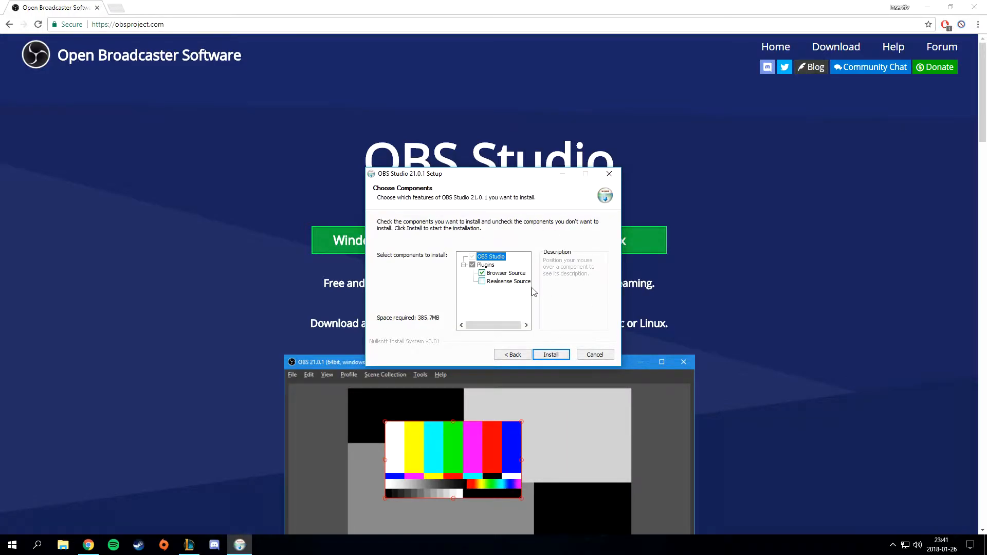
{"action": "left_click", "coordinate": [563, 358]}
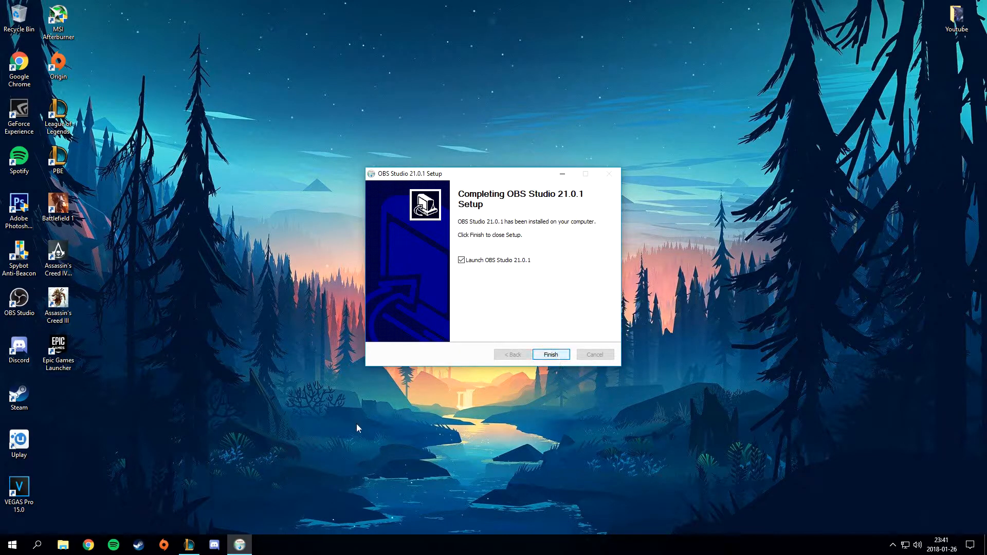
{"action": "left_click", "coordinate": [550, 354]}
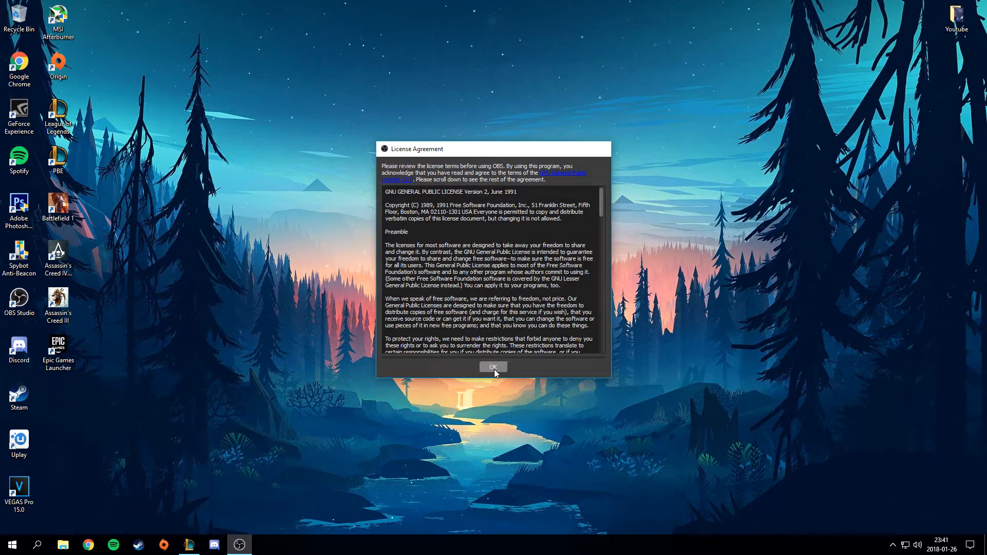
- Accept the OBS license agreement and decline the auto-configuration wizard
{"action": "left_click", "coordinate": [495, 368]}
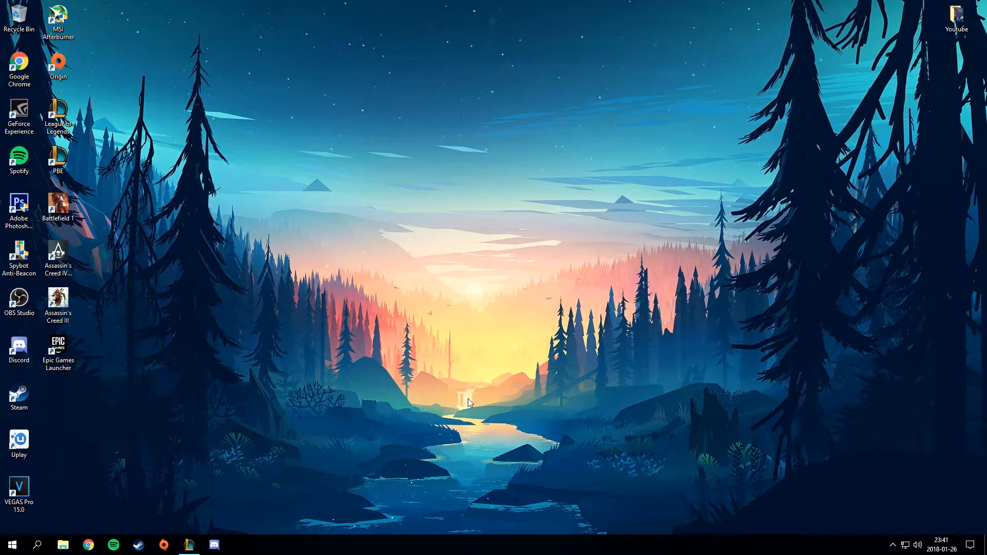
{"action": "left_click", "coordinate": [893, 545]}
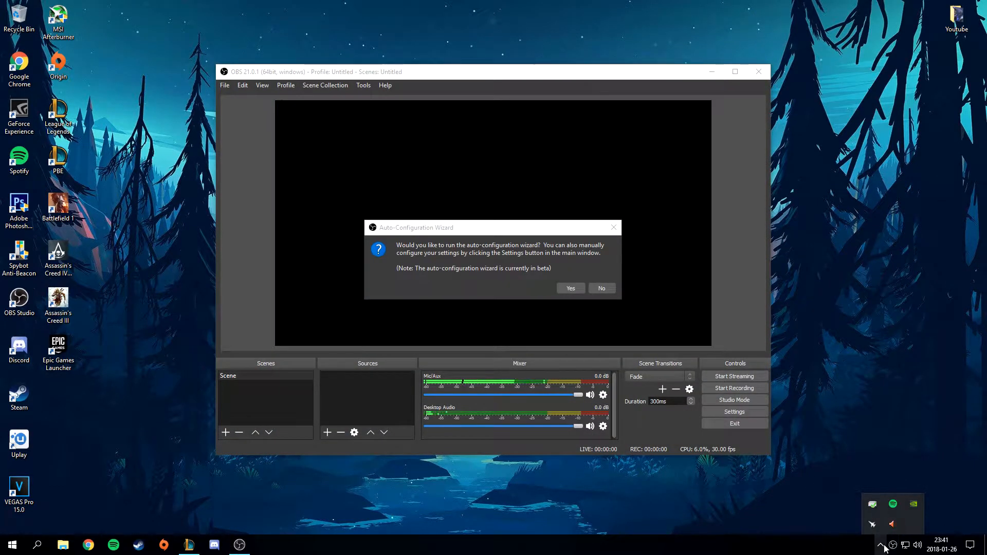
{"action": "left_click", "coordinate": [883, 547]}
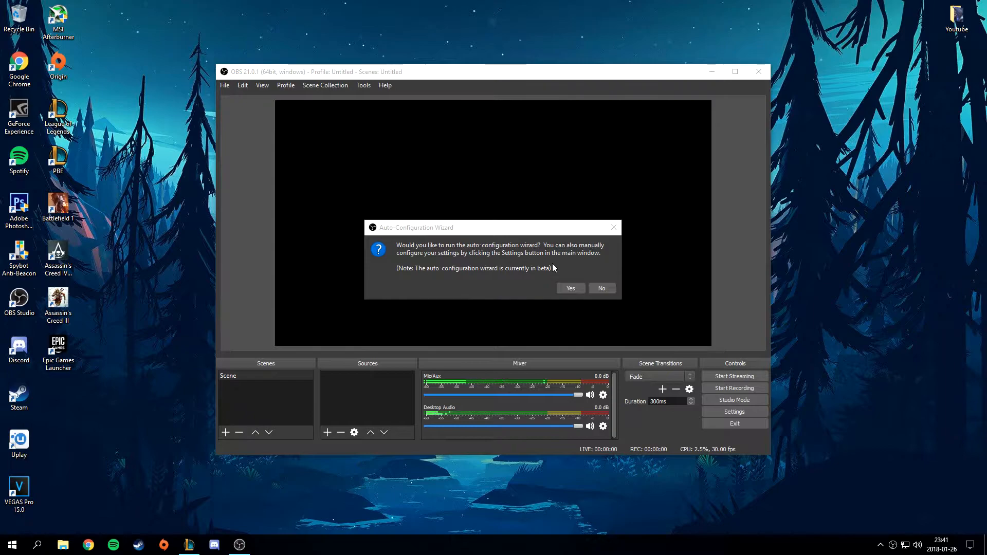
{"action": "left_click", "coordinate": [602, 288]}
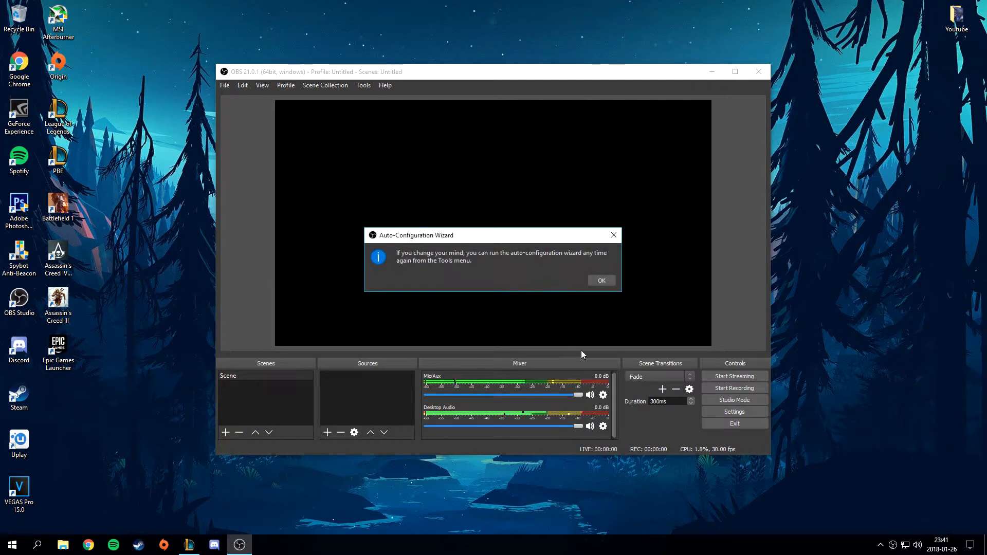
{"action": "left_click", "coordinate": [599, 278]}
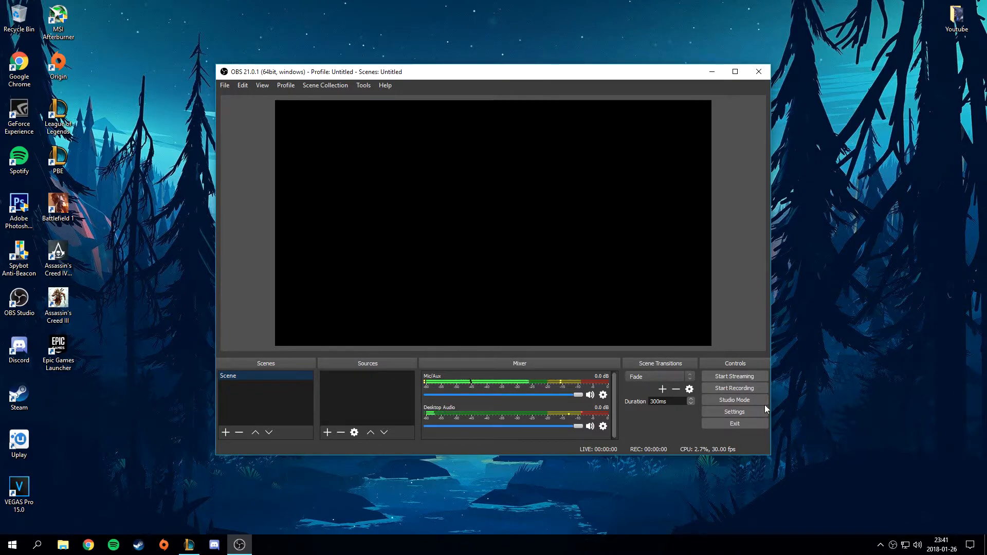
- Set the scene transition to Cut
{"action": "left_click", "coordinate": [659, 374]}
{"action": "left_click", "coordinate": [653, 386]}
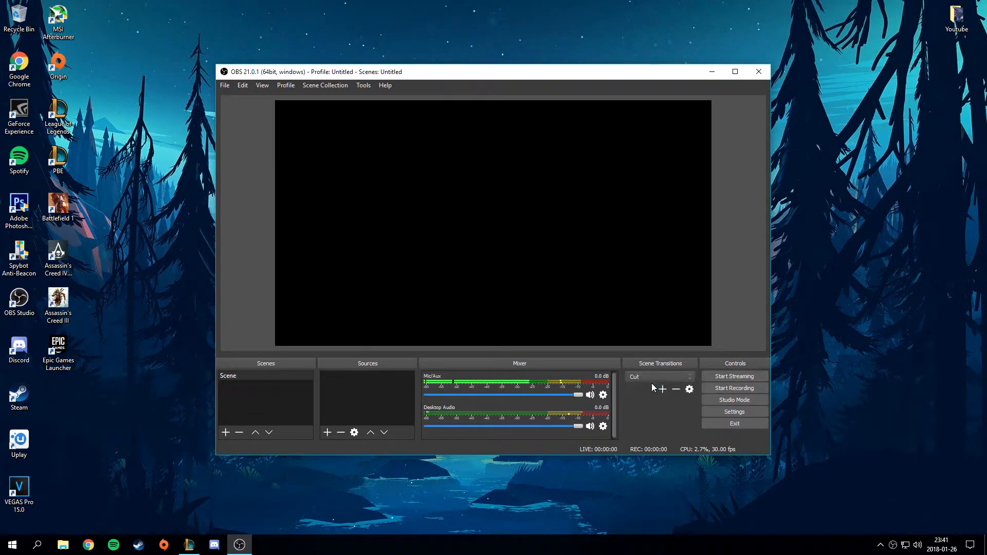
- Open the OBS settings and choose the Dark theme
{"action": "left_click", "coordinate": [755, 411]}
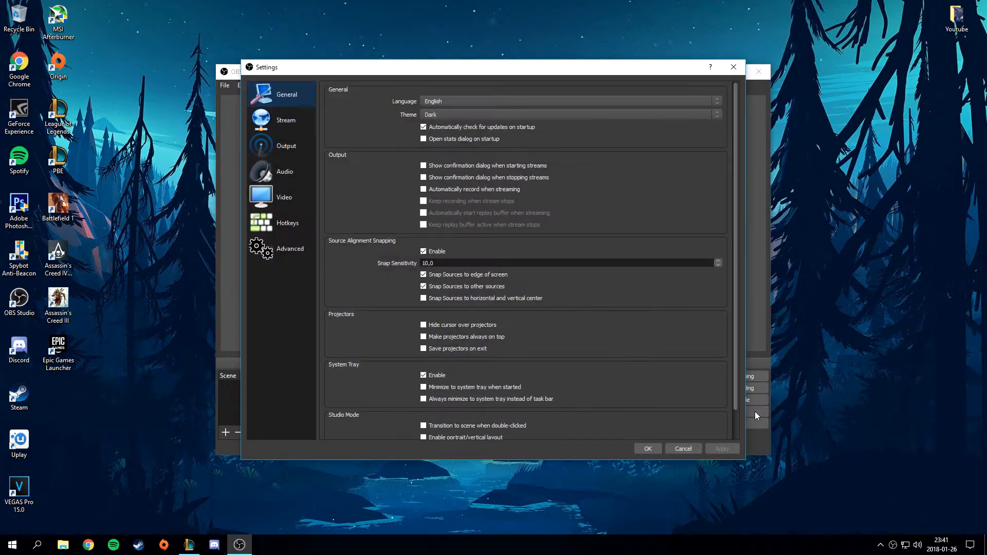
{"action": "left_click", "coordinate": [433, 115]}
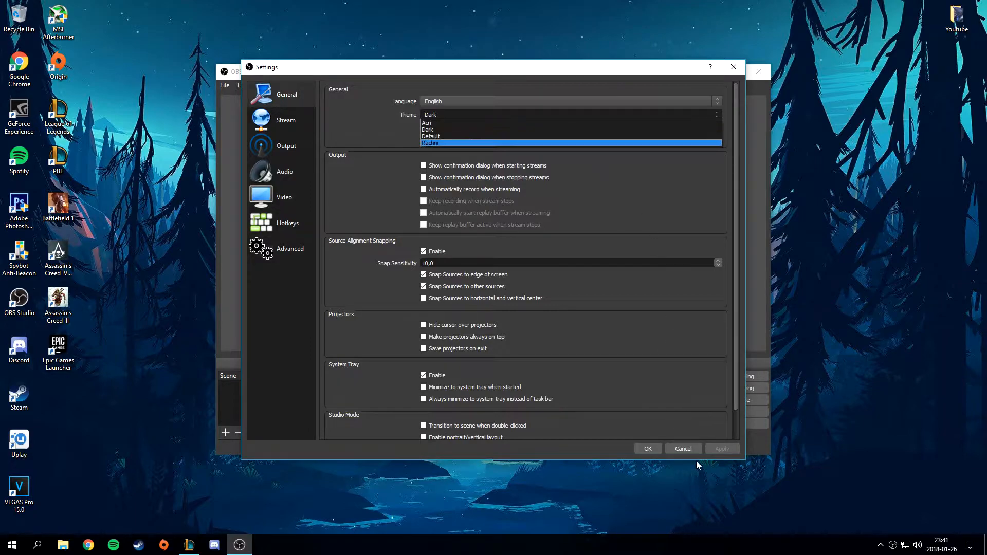
{"action": "left_click", "coordinate": [433, 130]}
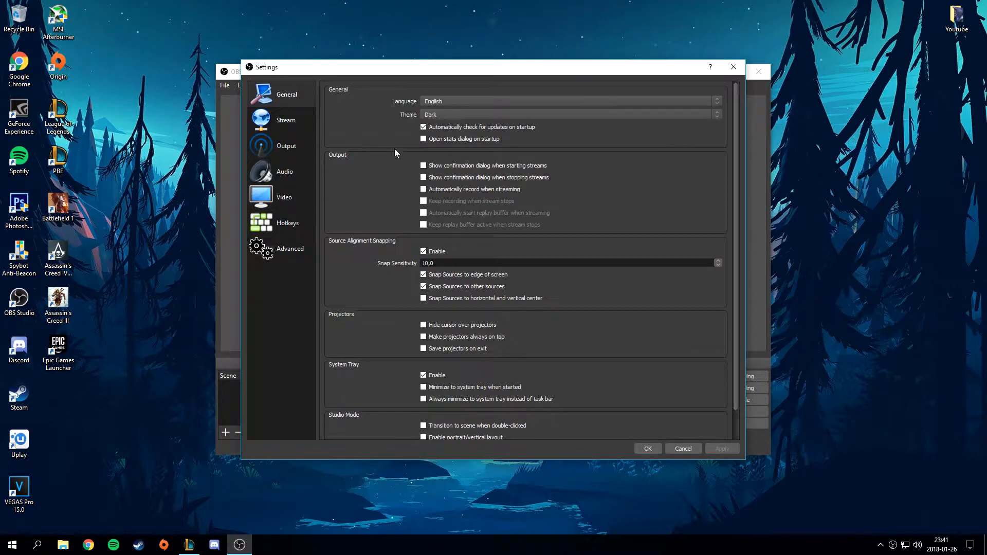
- Switch the output mode to Advanced in the output settings
{"action": "mouse_move", "coordinate": [451, 62]}
{"action": "left_mouse_down"}
{"action": "mouse_move", "coordinate": [439, 84]}
{"action": "mouse_move", "coordinate": [453, 64]}
{"action": "left_mouse_up"}
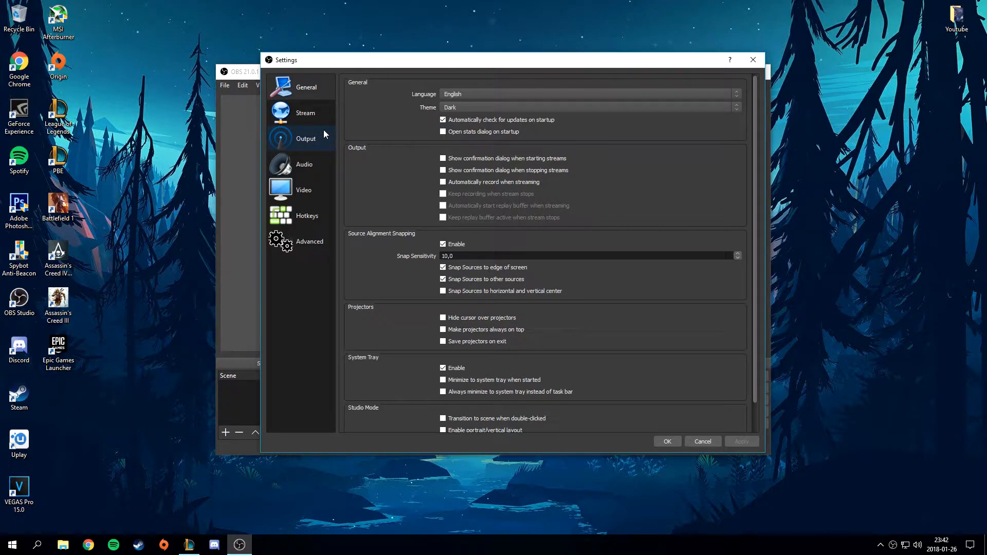
{"action": "left_click", "coordinate": [307, 142]}
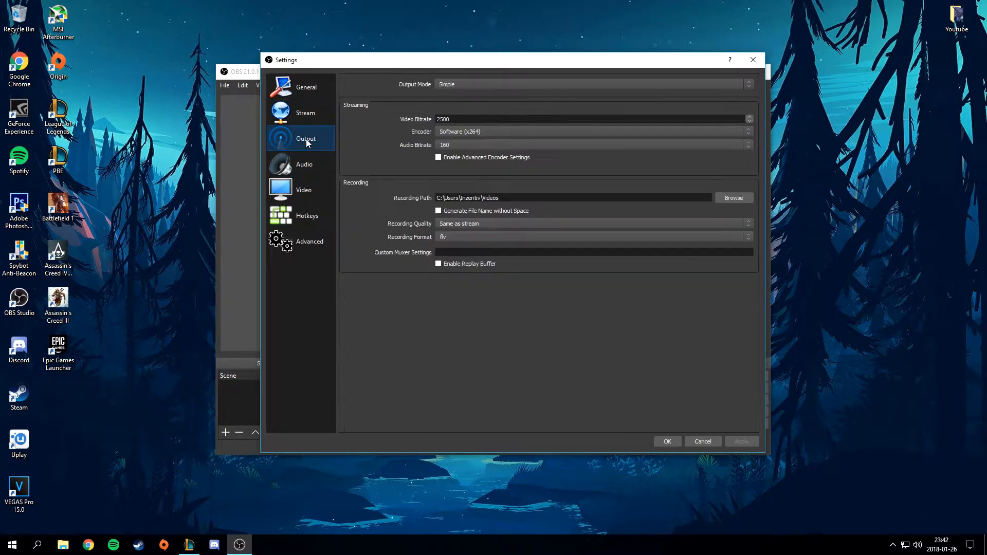
{"action": "left_click", "coordinate": [468, 83]}
{"action": "left_click", "coordinate": [460, 100]}
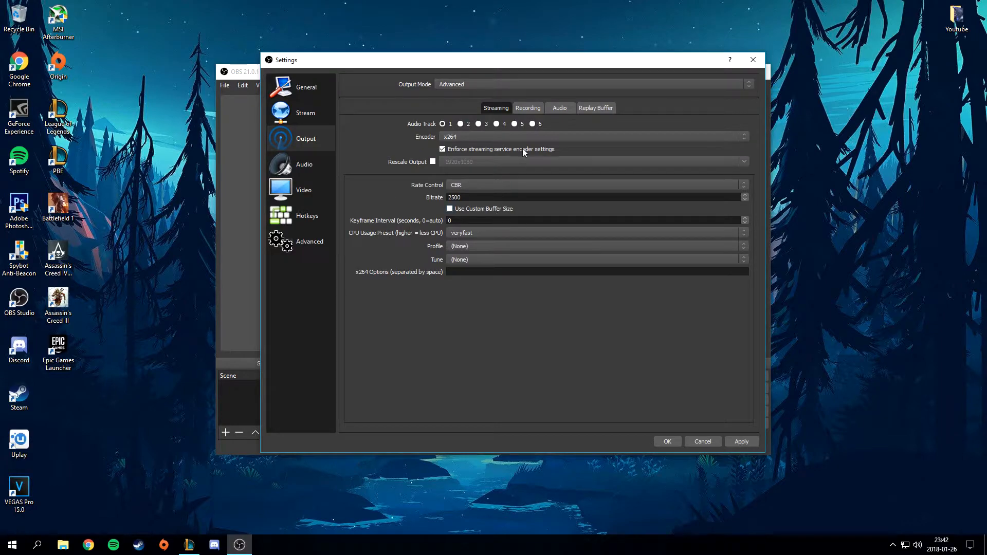
- Set the recording path to the Youtube/Recordings/OBS folder on the desktop
{"action": "left_click", "coordinate": [529, 108]}
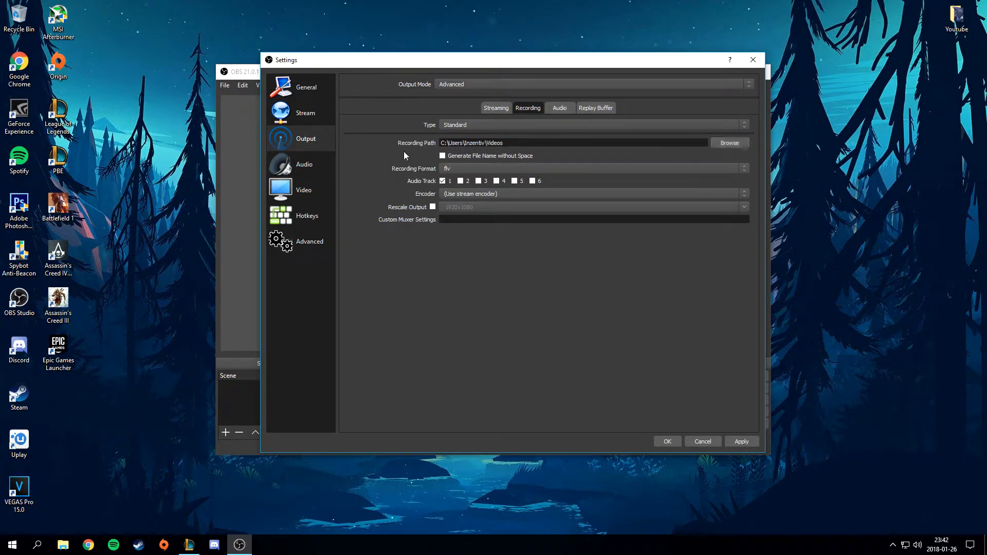
{"action": "left_click", "coordinate": [730, 143]}
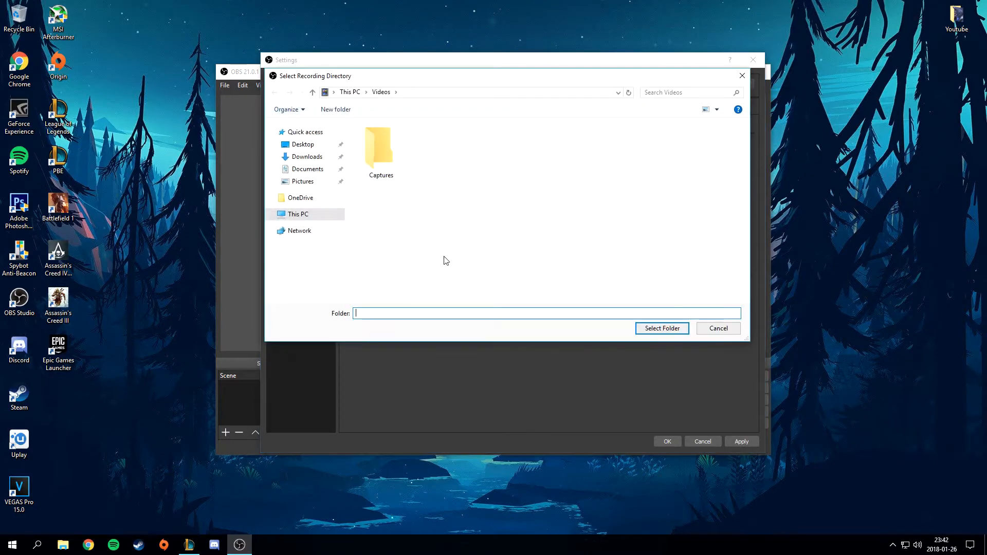
{"action": "left_click", "coordinate": [304, 144]}
{"action": "left_click", "coordinate": [405, 142]}
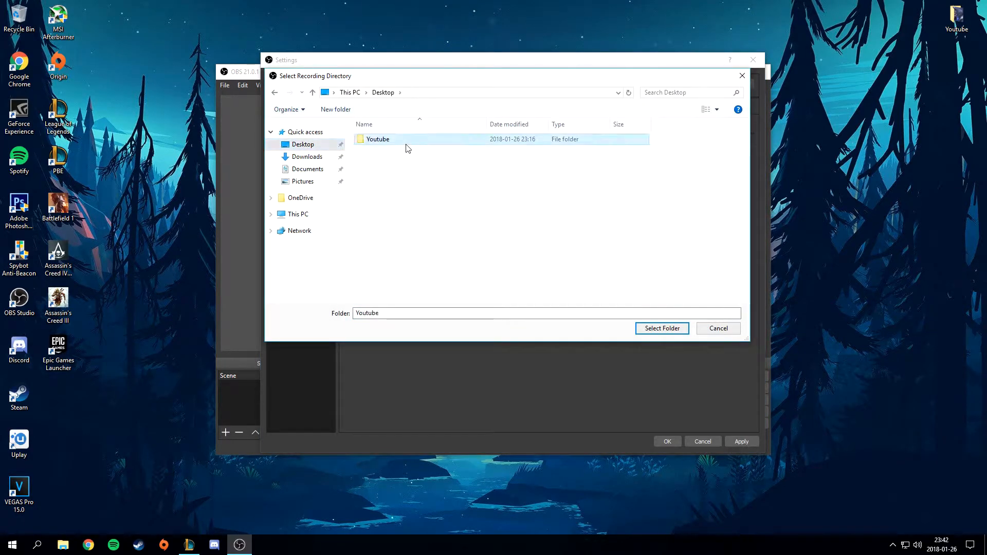
{"action": "double_click", "coordinate": [406, 141]}
{"action": "left_click", "coordinate": [381, 144]}
{"action": "double_click", "coordinate": [381, 144]}
{"action": "double_click", "coordinate": [378, 163]}
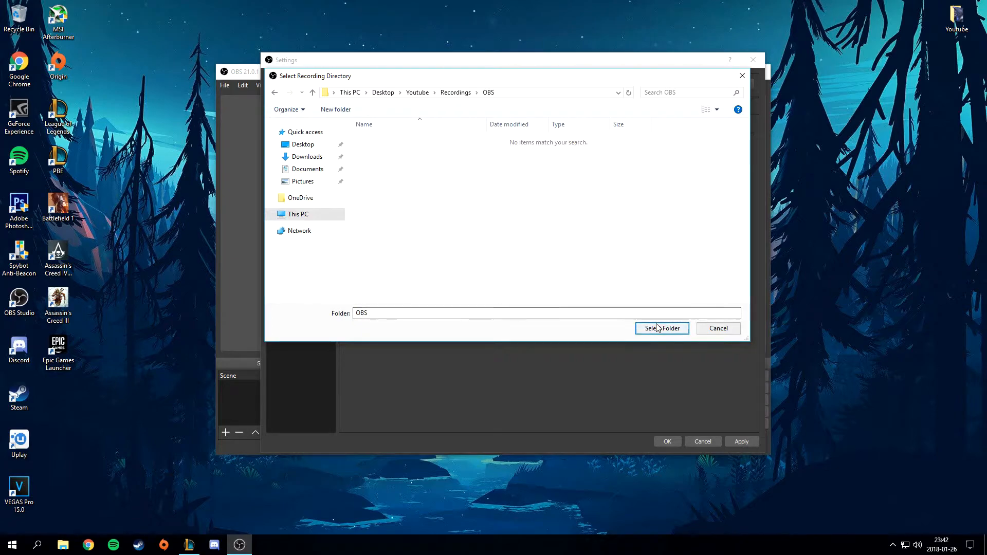
{"action": "left_click", "coordinate": [658, 328]}
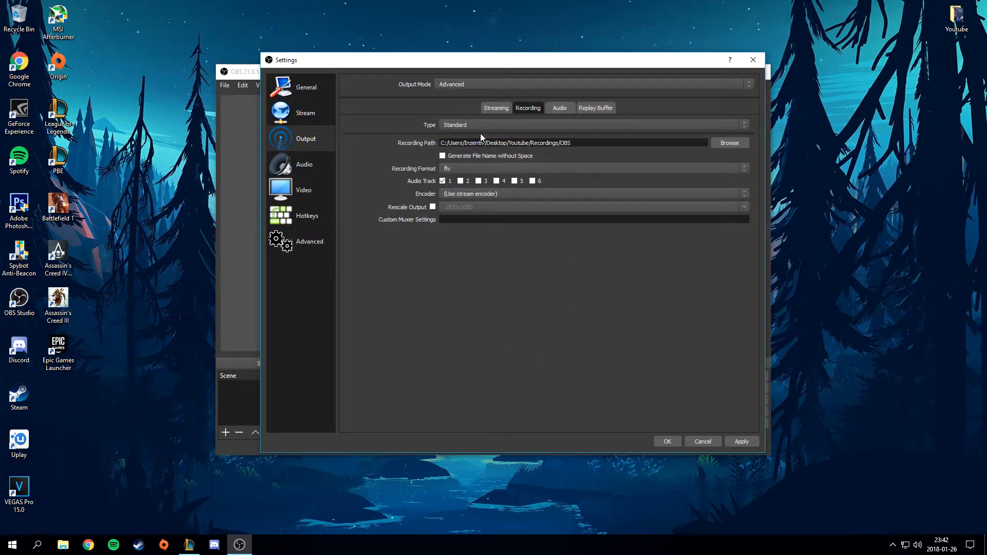
- Set the recording format to mp4 and enable audio track 2 in addition to track 1
{"action": "left_click", "coordinate": [445, 173]}
{"action": "left_click", "coordinate": [466, 186]}
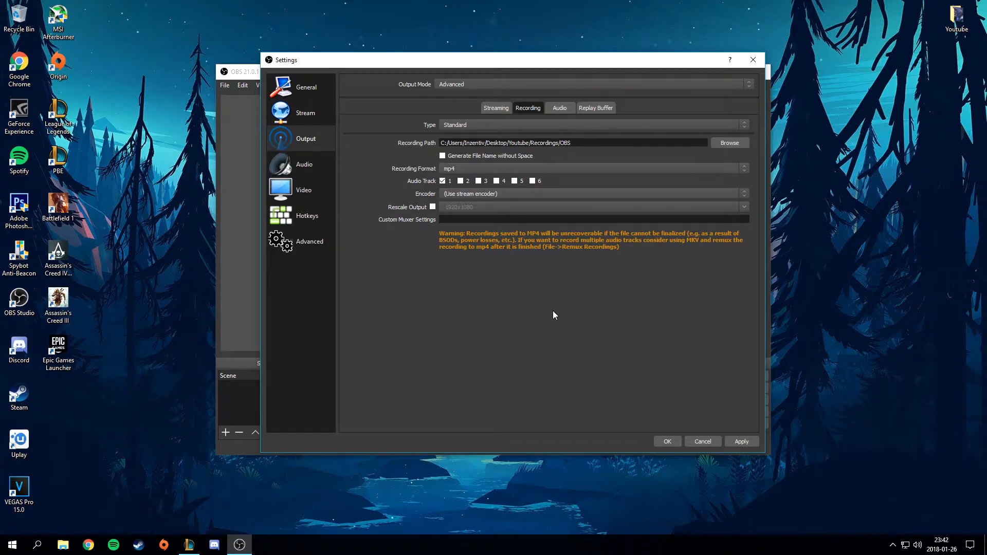
{"action": "left_click", "coordinate": [460, 181]}
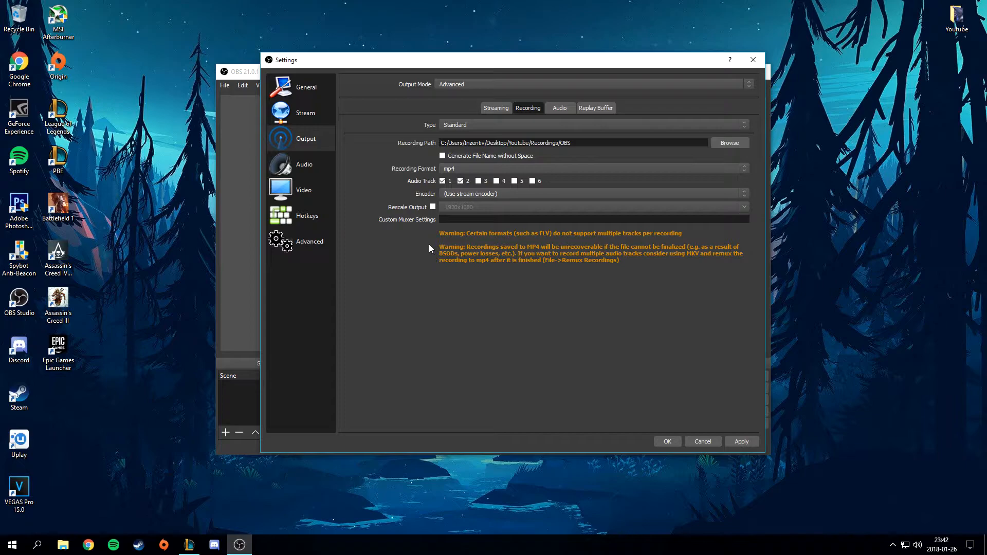
- Set the recording encoder to NVENC H.264
{"action": "left_click", "coordinate": [456, 194]}
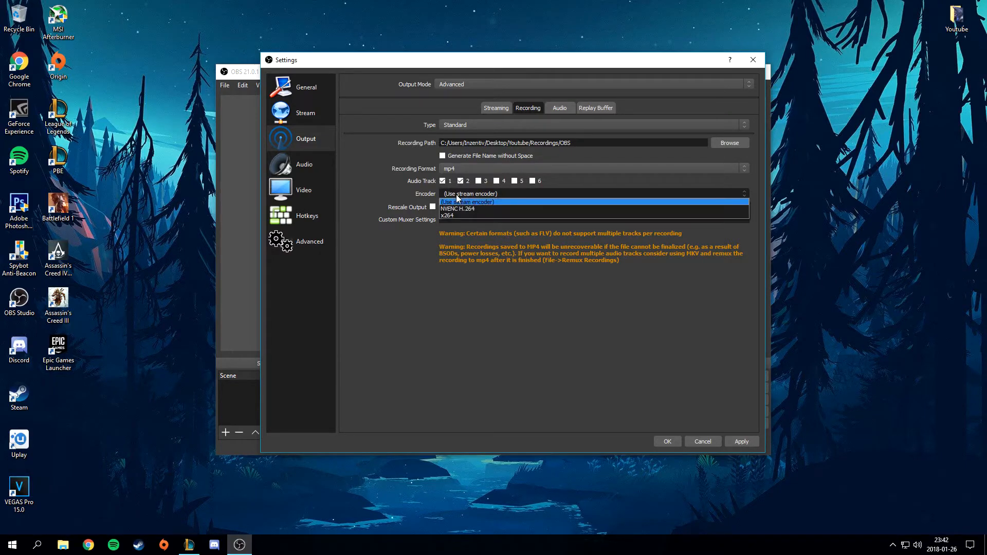
{"action": "left_click", "coordinate": [480, 210]}
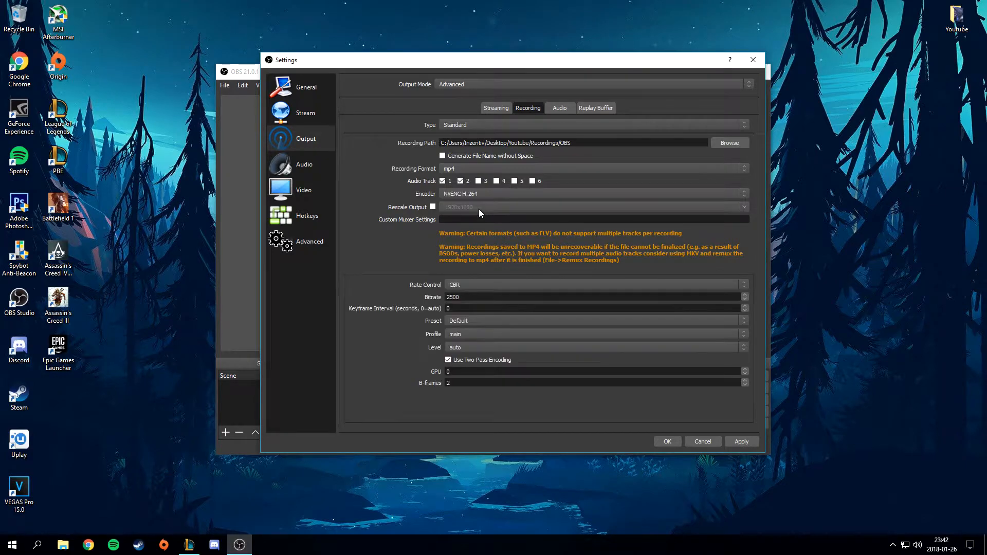
{"action": "left_click", "coordinate": [538, 195]}
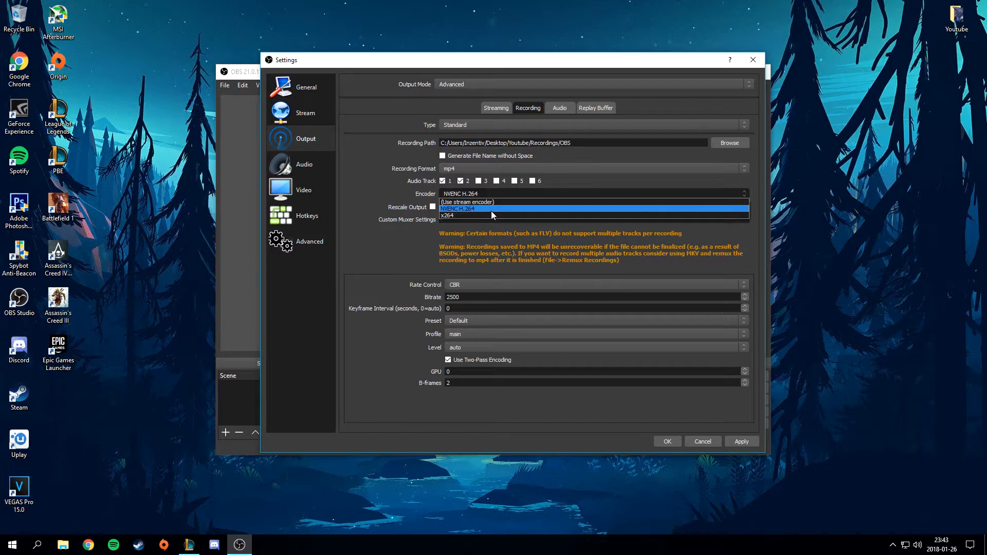
{"action": "left_click", "coordinate": [492, 210]}
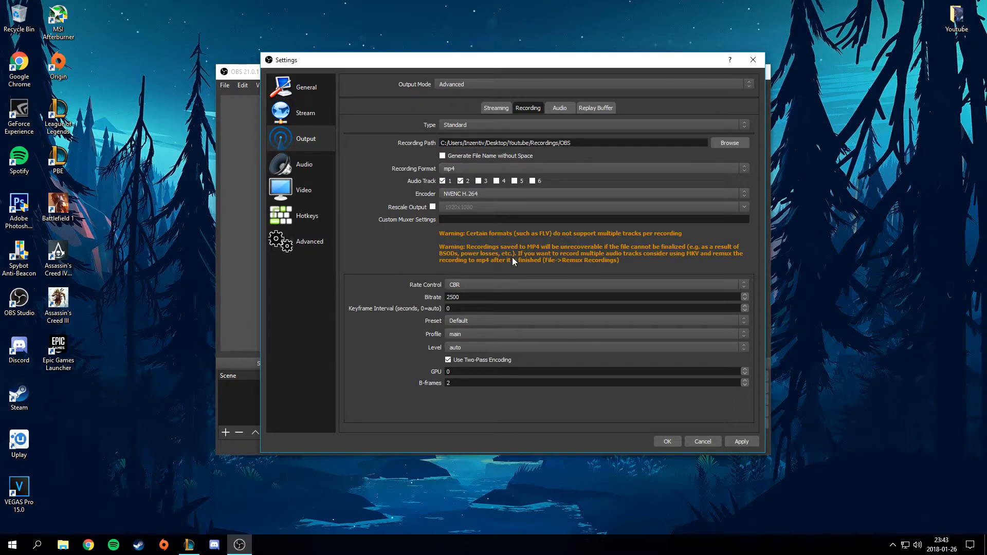
- Keep the recording rate control at CBR, set the bitrate to 25000, turn off two-pass encoding, and apply the changes
{"action": "left_click", "coordinate": [481, 282]}
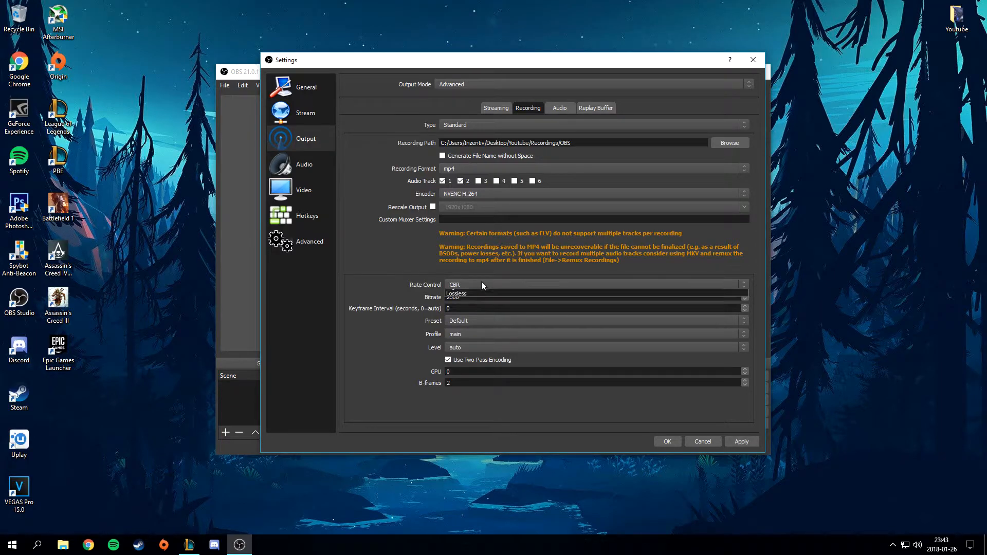
{"action": "left_click", "coordinate": [478, 288]}
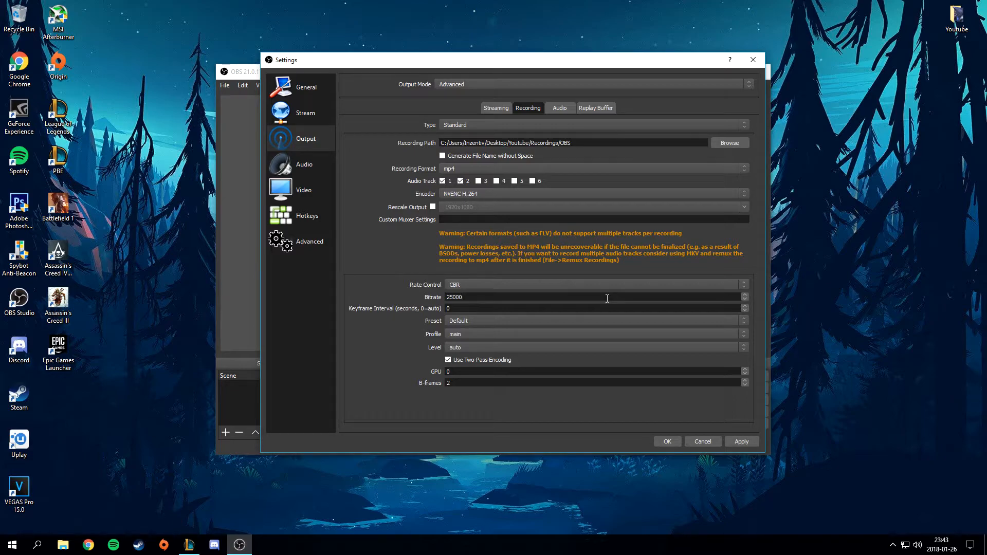
{"action": "double_click", "coordinate": [602, 298]}
{"action": "left_click", "coordinate": [447, 362]}
{"action": "left_click", "coordinate": [742, 442]}
- Set the output audio bitrate to 320 for tracks 1 and 2 and apply the changes
{"action": "left_click", "coordinate": [566, 109]}
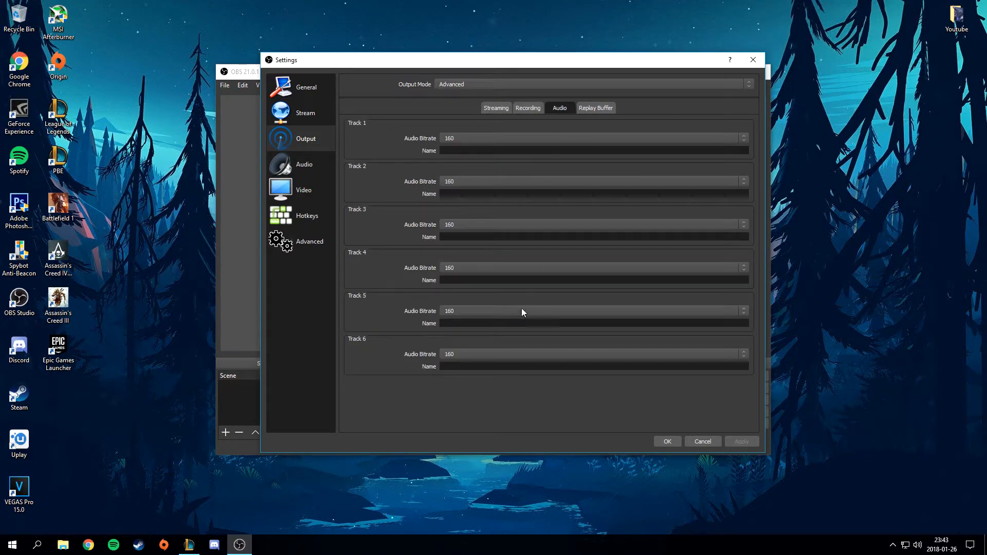
{"action": "left_click", "coordinate": [461, 138]}
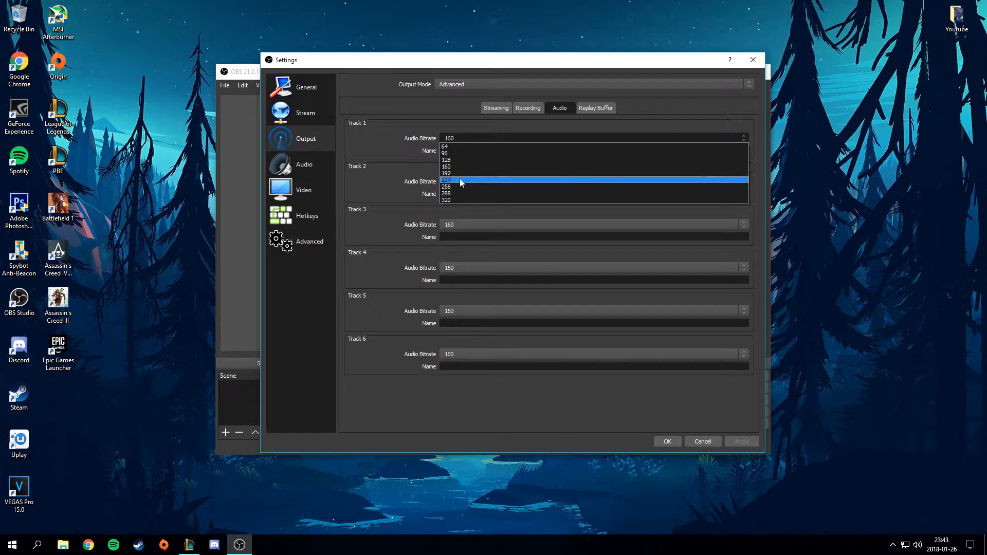
{"action": "left_click", "coordinate": [468, 199]}
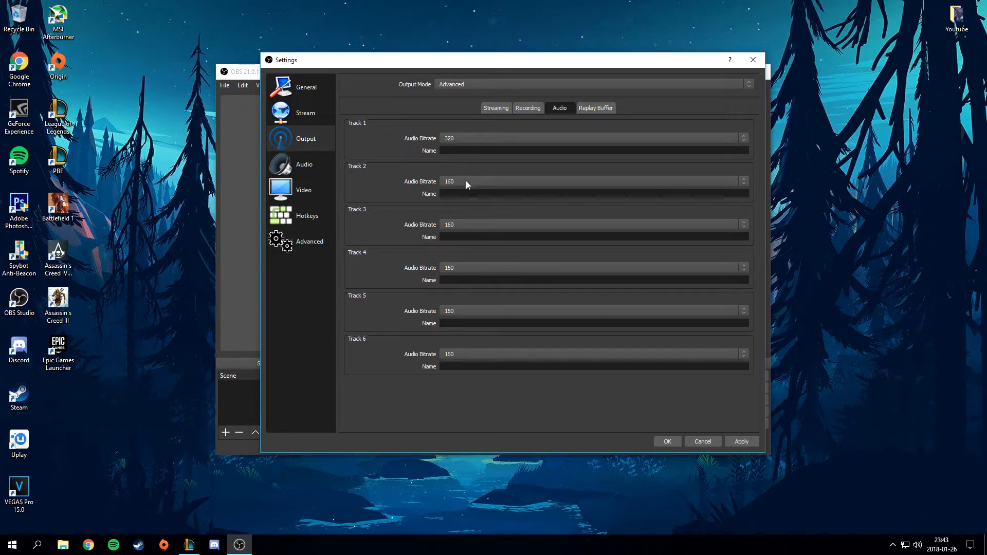
{"action": "left_click", "coordinate": [466, 181]}
{"action": "left_click", "coordinate": [455, 243]}
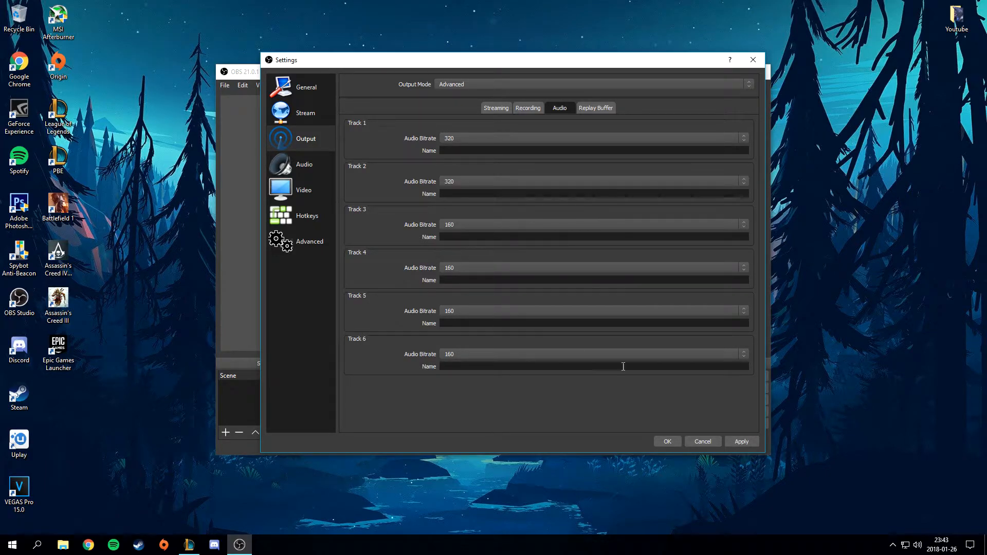
{"action": "left_click", "coordinate": [742, 442]}
- Set the Mic/Auxiliary Audio Device to Microphone (Realtek High Definition Audio) and apply the change
{"action": "left_click", "coordinate": [302, 166]}
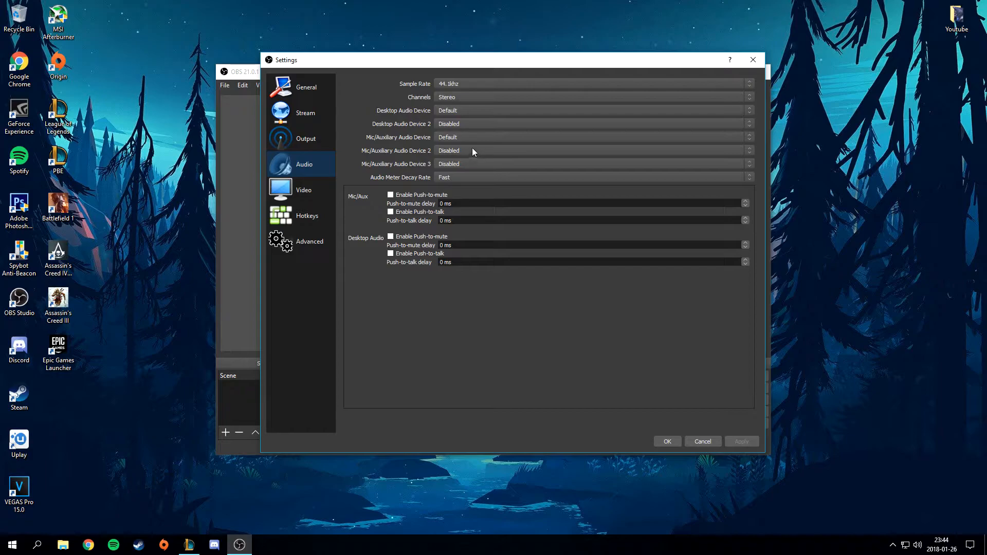
{"action": "left_click", "coordinate": [485, 135]}
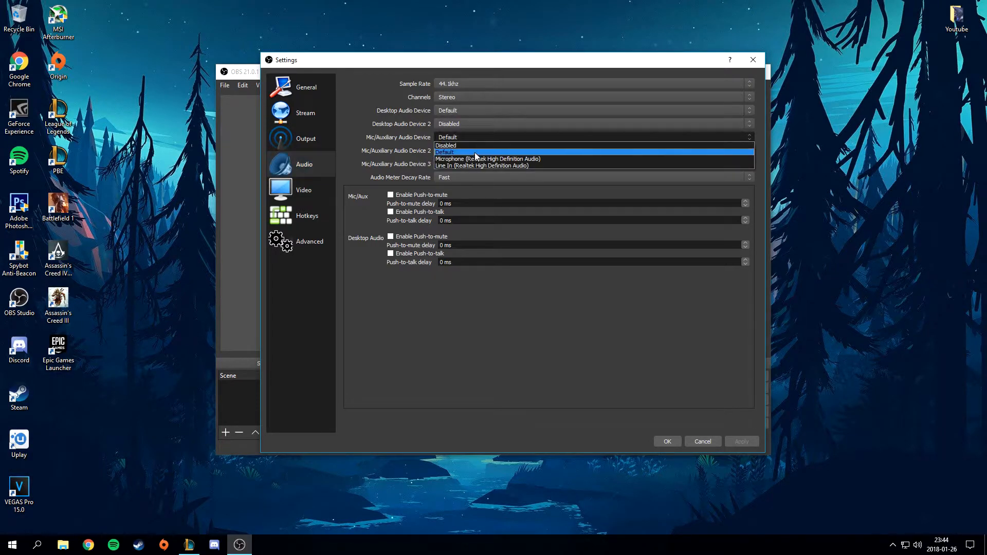
{"action": "left_click", "coordinate": [482, 159]}
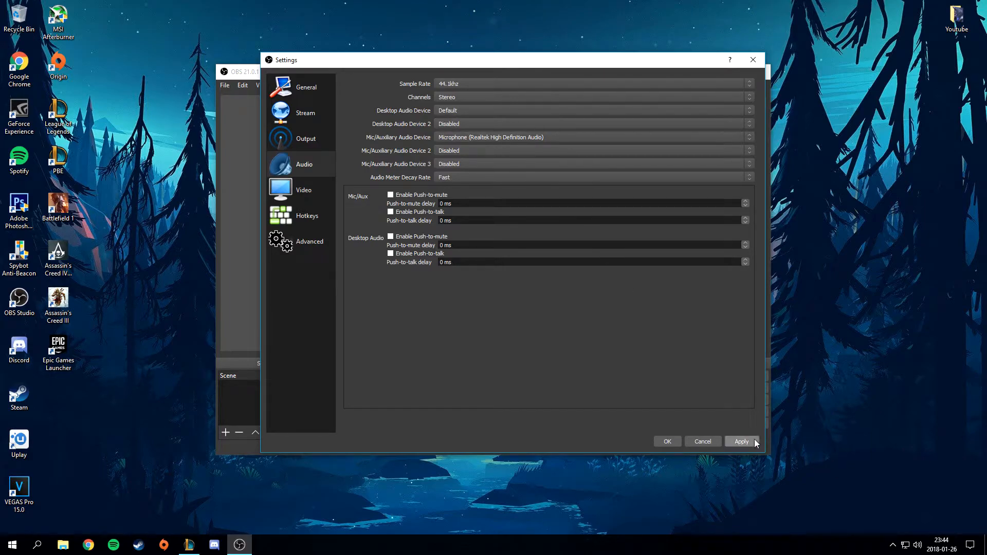
- Set the output (scaled) resolution to 1920x1080 in the video settings
{"action": "left_click", "coordinate": [312, 197]}
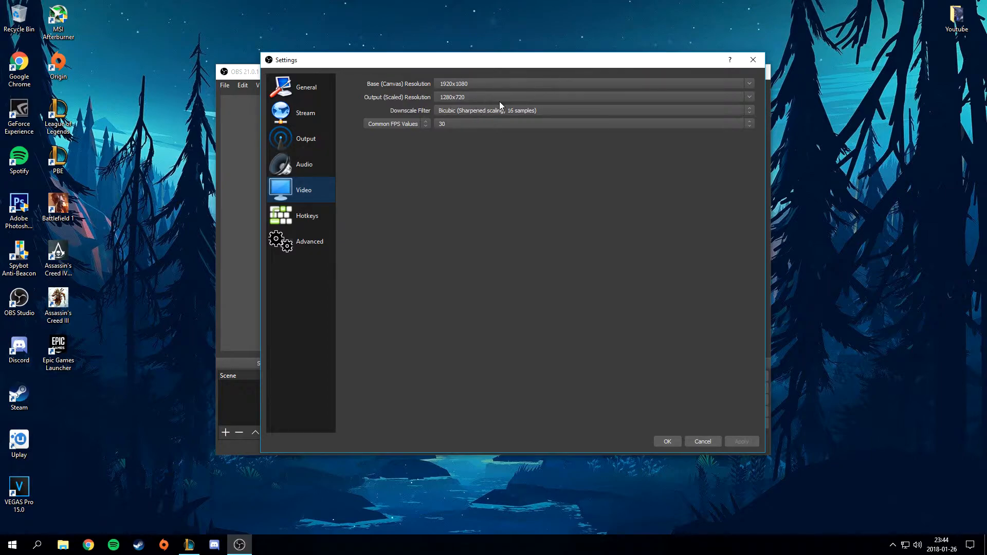
{"action": "left_click_drag", "start_coordinate": [477, 97], "coordinate": [344, 97]}
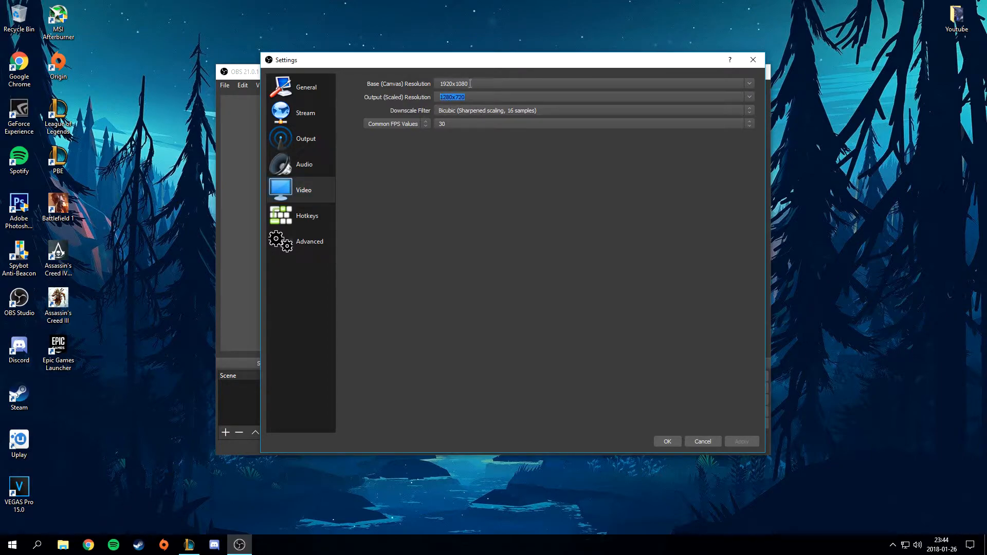
{"action": "left_click_drag", "start_coordinate": [478, 86], "coordinate": [329, 86]}
{"action": "key", "text": "Tab"}
{"action": "type", "text": "1920x1080"}
- Set the downscale filter to Lanczos (Sharpened scaling, 32 samples) and the common FPS value to 60, and apply the changes
{"action": "left_click", "coordinate": [470, 112]}
{"action": "left_click", "coordinate": [446, 131]}
{"action": "left_click", "coordinate": [465, 122]}
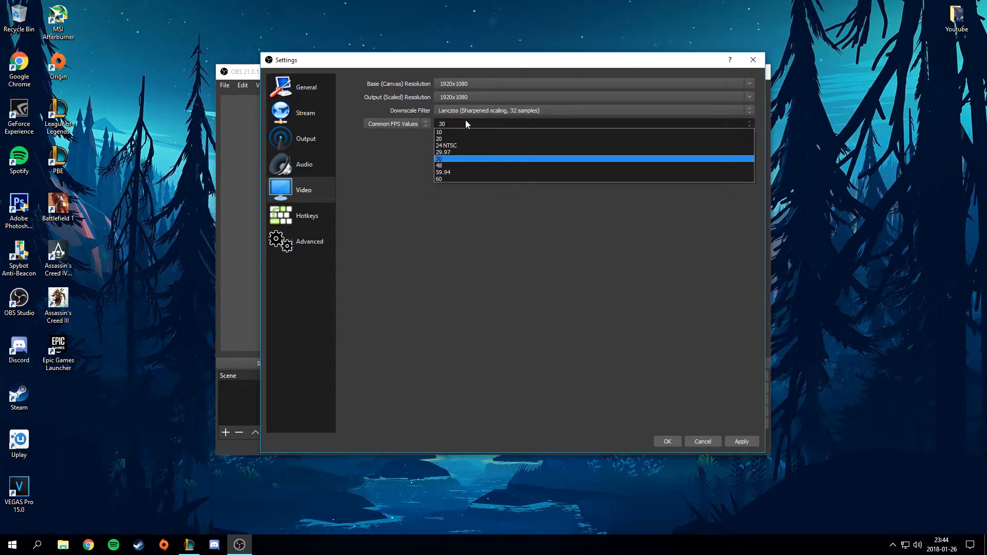
{"action": "left_click", "coordinate": [450, 179]}
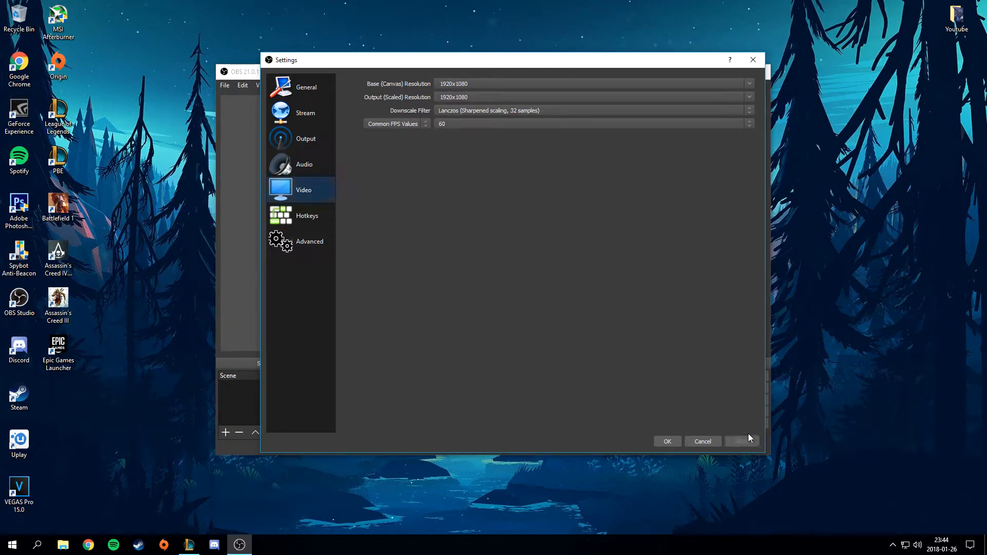
- Set the process priority to Above Normal in the advanced settings
{"action": "left_click", "coordinate": [311, 219]}
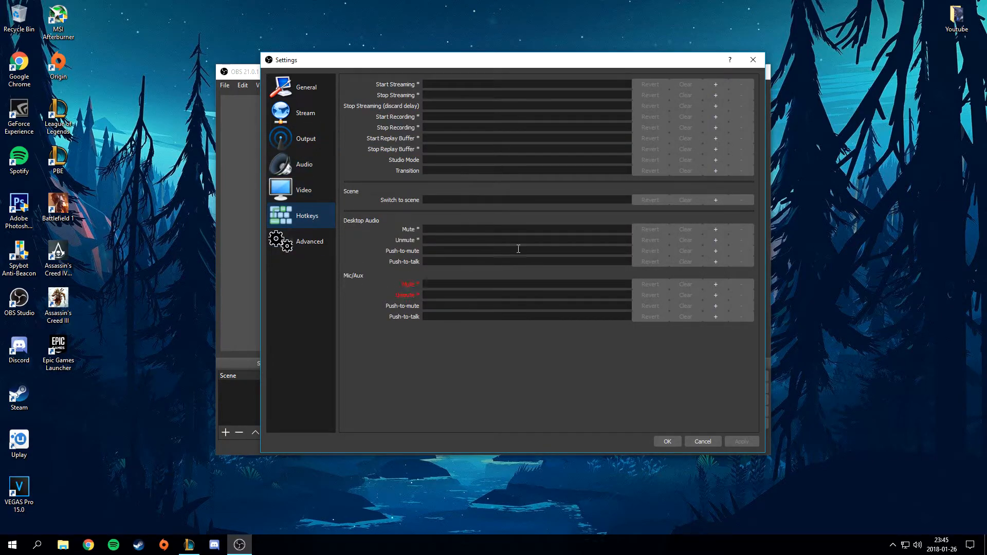
{"action": "left_click", "coordinate": [304, 244]}
{"action": "left_click", "coordinate": [425, 97]}
{"action": "left_click", "coordinate": [424, 110]}
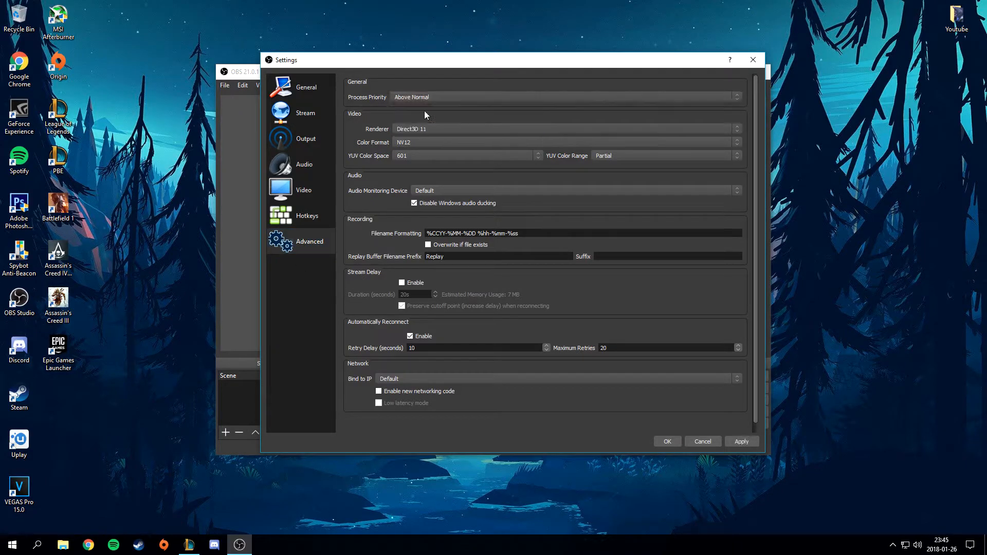
- Set the YUV color space to 709, keep the color range at Partial, apply the changes and close the settings
{"action": "left_click", "coordinate": [423, 155]}
{"action": "left_click", "coordinate": [425, 164]}
{"action": "left_click", "coordinate": [662, 158]}
{"action": "left_click", "coordinate": [644, 161]}
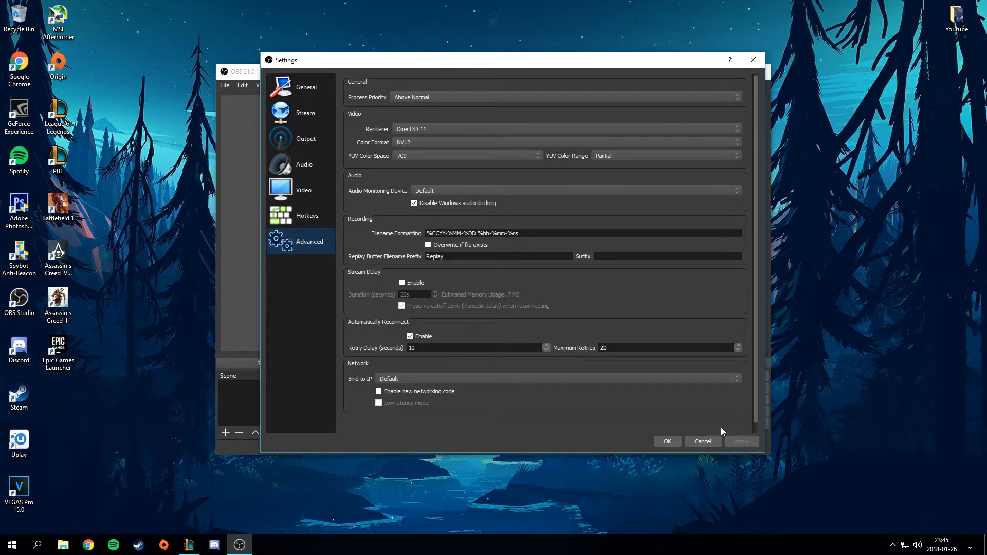
{"action": "left_click", "coordinate": [753, 61]}
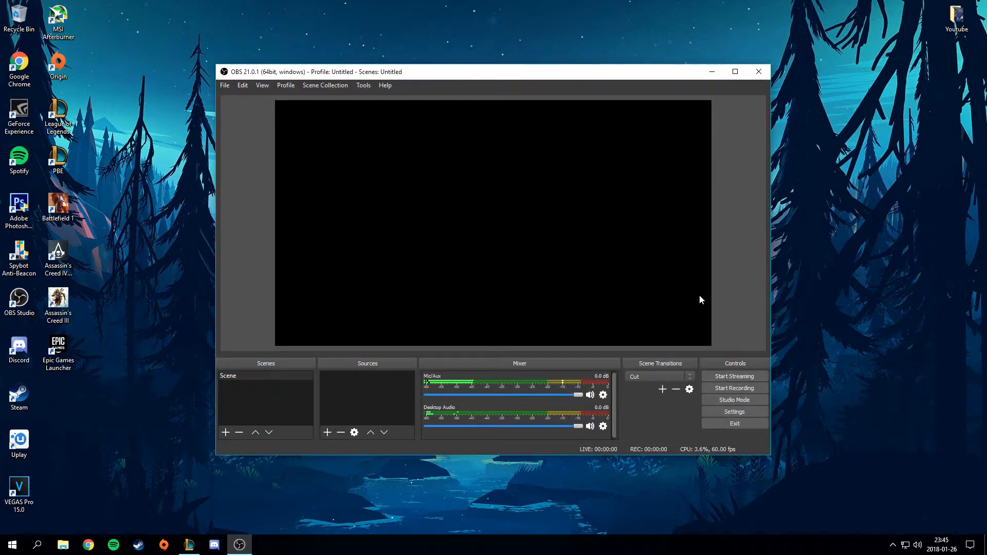
- Disable all six tracks for Mic/Aux in the advanced audio properties
{"action": "left_click", "coordinate": [603, 427]}
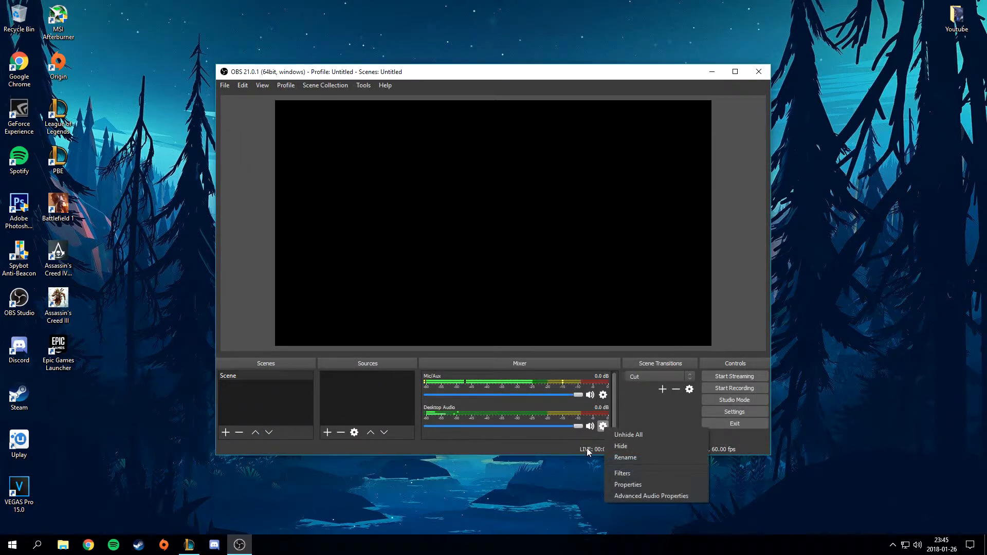
{"action": "left_click", "coordinate": [643, 496]}
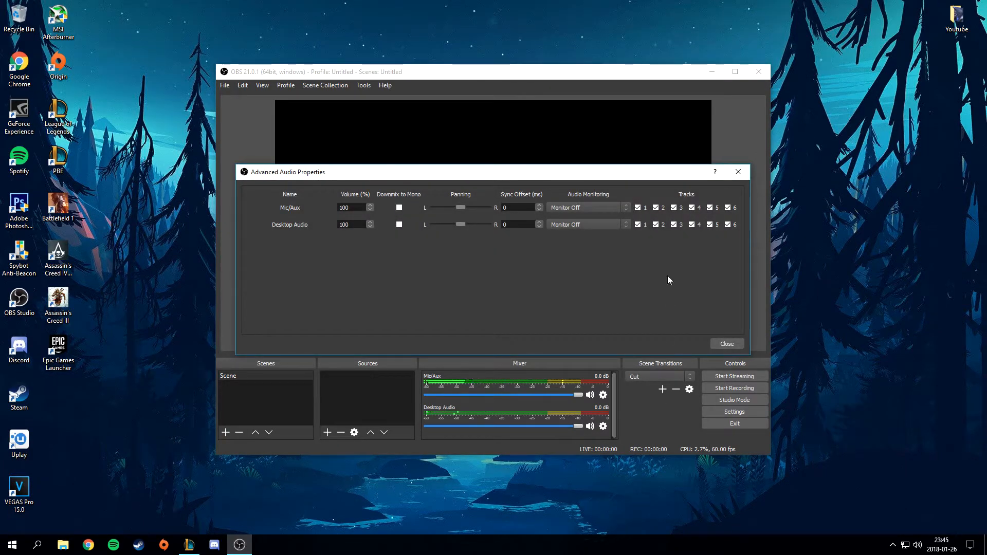
{"action": "left_click", "coordinate": [638, 208]}
{"action": "left_click", "coordinate": [655, 208]}
{"action": "left_click", "coordinate": [673, 208]}
{"action": "left_click", "coordinate": [691, 208]}
{"action": "left_click", "coordinate": [710, 208]}
{"action": "left_click", "coordinate": [727, 207]}
- Disable all six tracks for Desktop Audio
{"action": "left_click", "coordinate": [727, 225]}
{"action": "left_click", "coordinate": [709, 225]}
{"action": "left_click", "coordinate": [692, 225]}
{"action": "left_click", "coordinate": [673, 225]}
{"action": "left_click", "coordinate": [656, 225]}
{"action": "left_click", "coordinate": [639, 225]}
- Assign Mic/Aux to track 1 and Desktop Audio to track 2, and close the advanced audio properties
{"action": "left_click", "coordinate": [637, 208]}
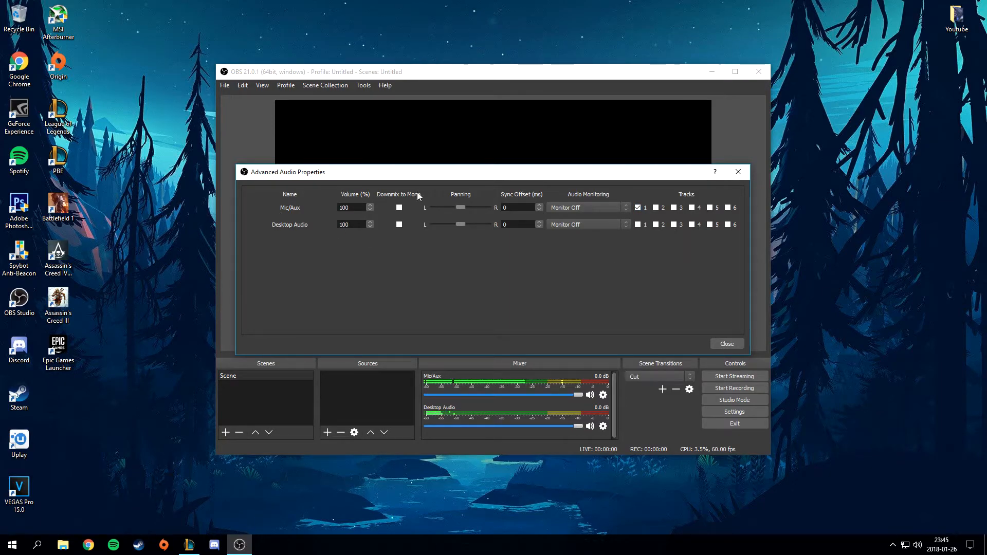
{"action": "left_click", "coordinate": [656, 225]}
{"action": "left_click", "coordinate": [729, 342]}
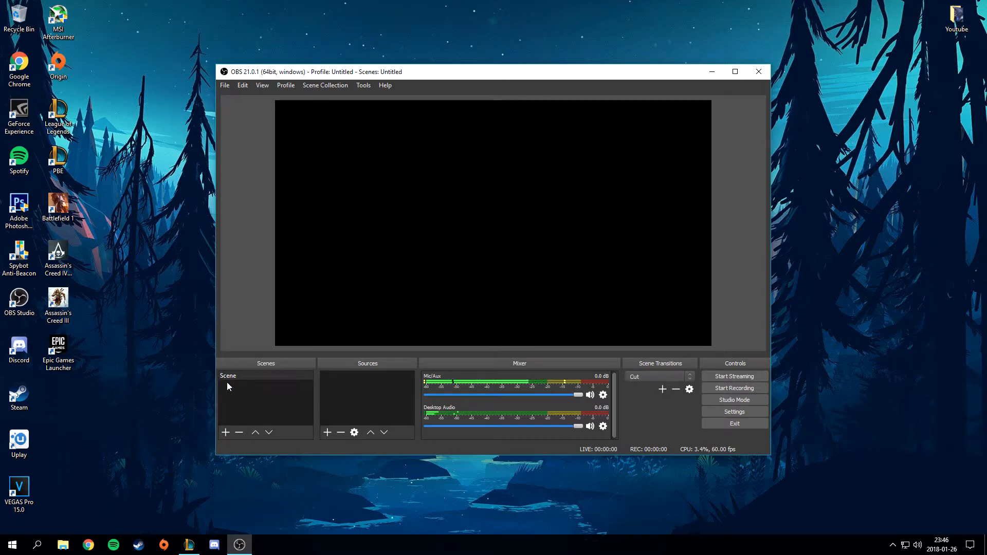
- Add a new scene named Screen Capture
{"action": "left_click", "coordinate": [246, 380]}
{"action": "right_click", "coordinate": [288, 393]}
{"action": "left_click", "coordinate": [303, 399]}
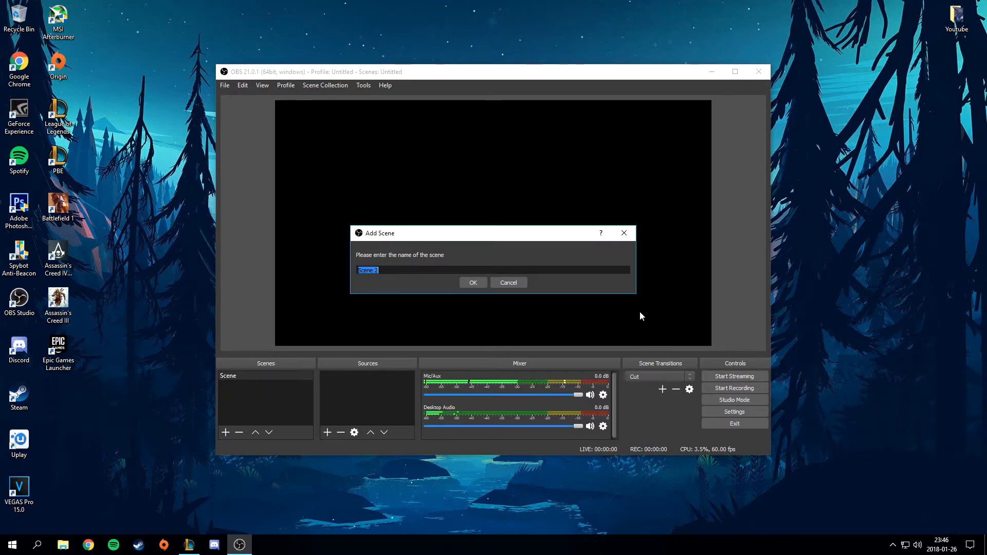
{"action": "type", "text": "Screen Capture"}
{"action": "key", "text": "Return"}
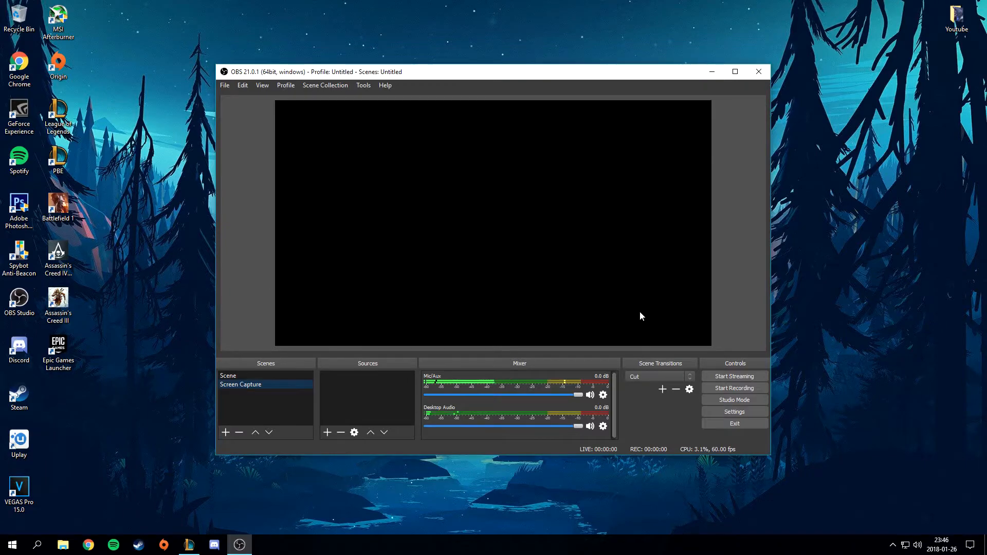
- Delete the default scene named Scene
{"action": "left_click", "coordinate": [232, 377]}
{"action": "key", "text": "Delete"}
{"action": "key", "text": "Return"}
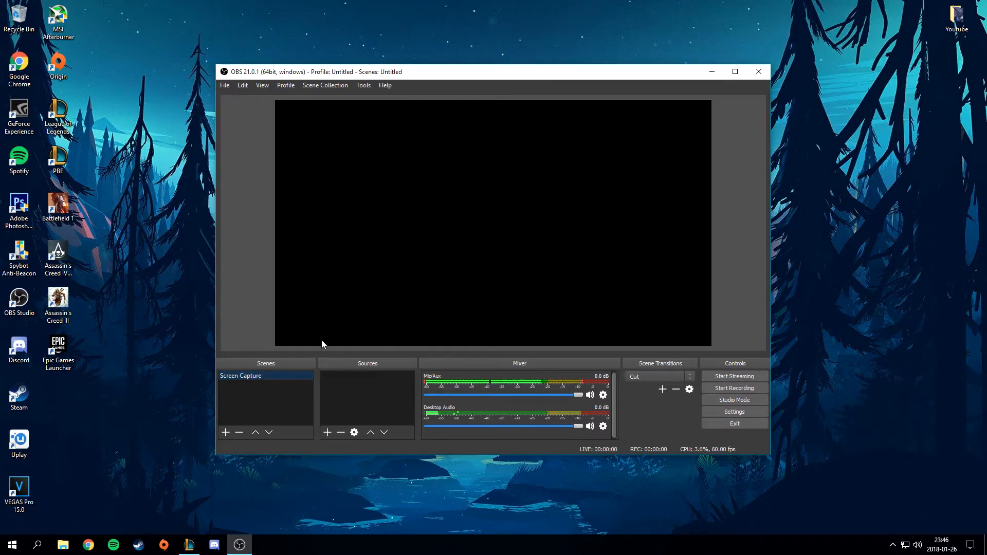
- Add a new Display Capture source for Display 0 with cursor capture enabled to the Screen Capture scene
{"action": "right_click", "coordinate": [388, 394]}
{"action": "mouse_move", "coordinate": [414, 398]}
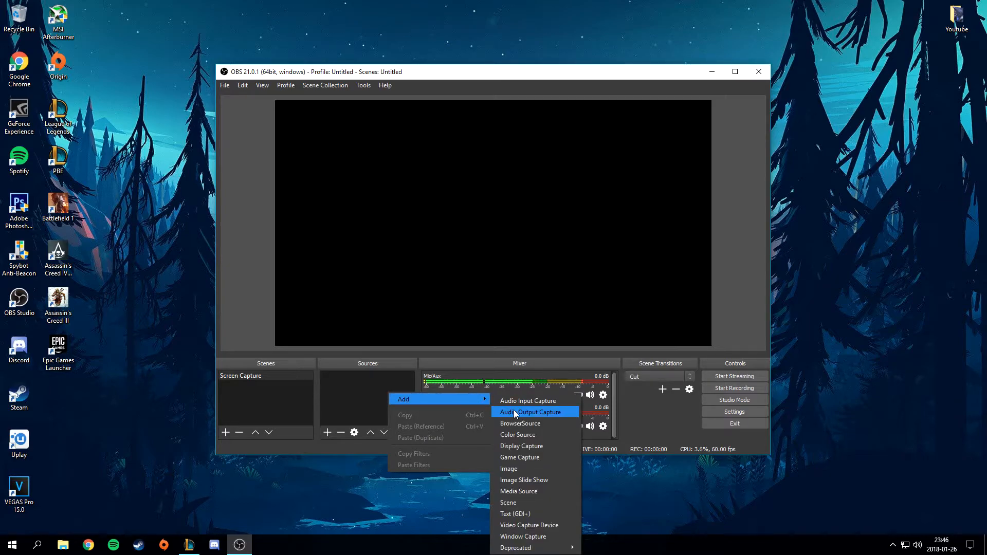
{"action": "left_click", "coordinate": [540, 448]}
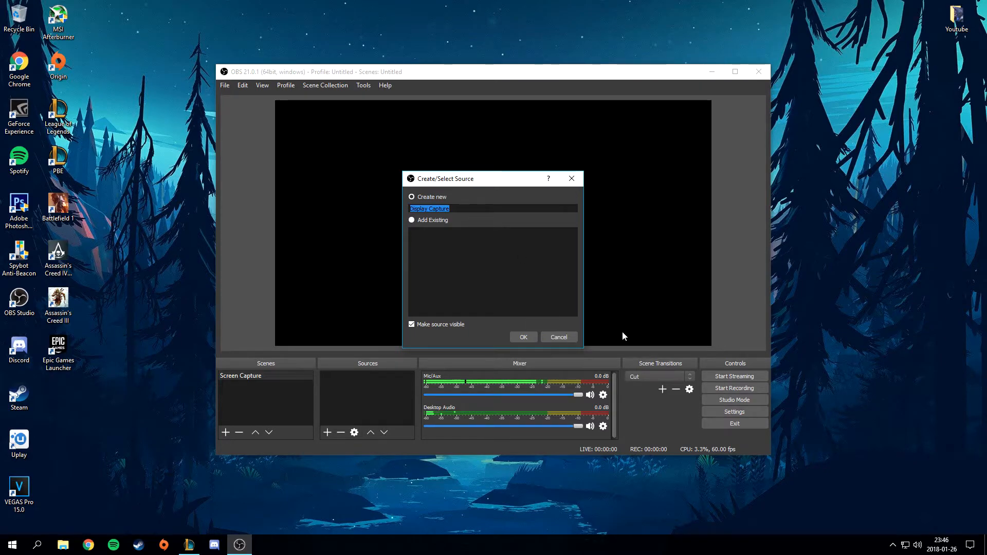
{"action": "left_click", "coordinate": [522, 337]}
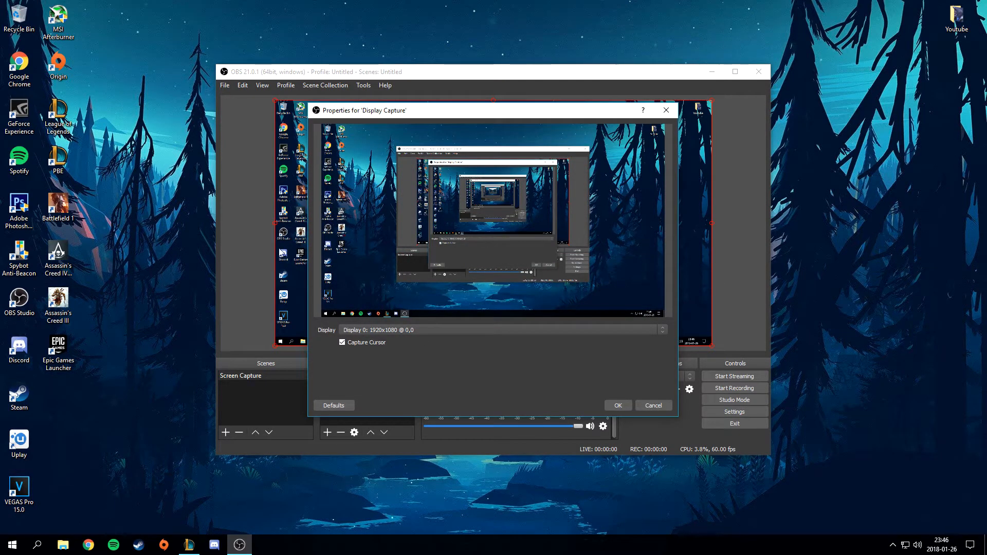
{"action": "left_click", "coordinate": [617, 406]}
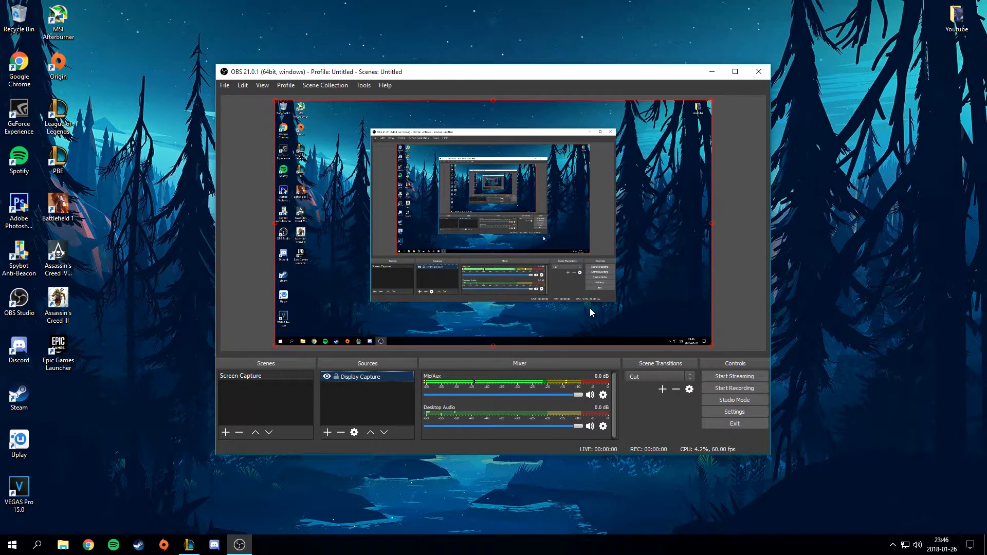
- Review the properties of the Display Capture source and close them without changes
{"action": "right_click", "coordinate": [392, 376]}
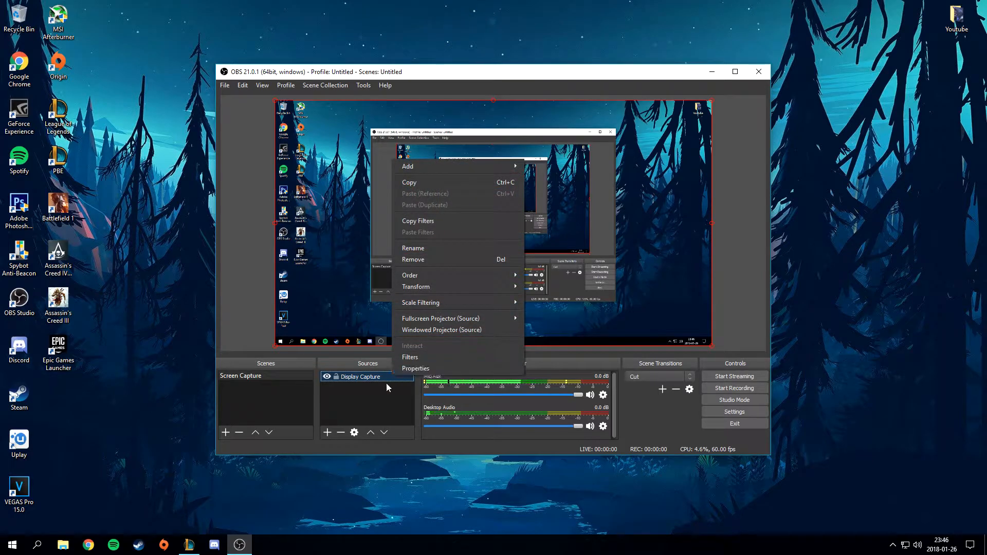
{"action": "left_click", "coordinate": [430, 368]}
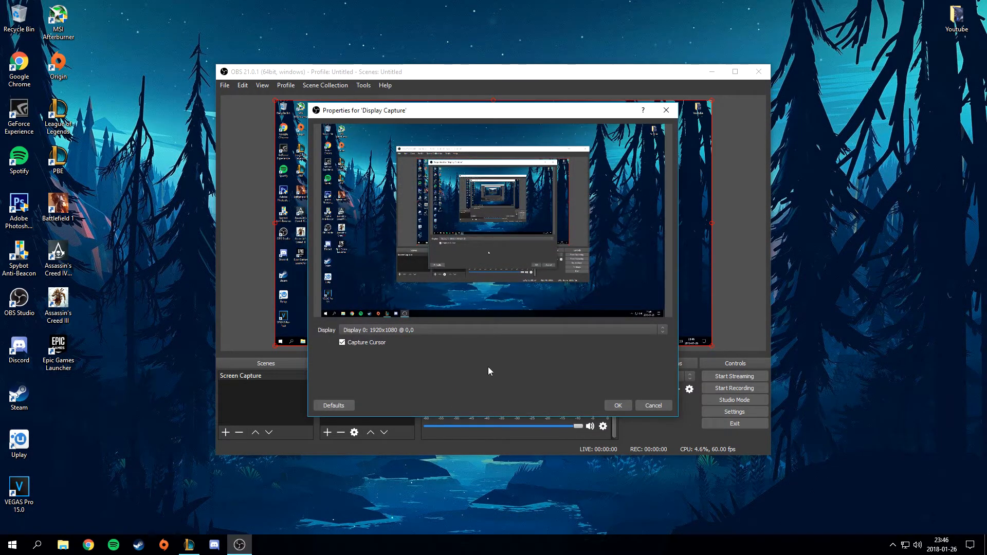
{"action": "left_click", "coordinate": [619, 406]}
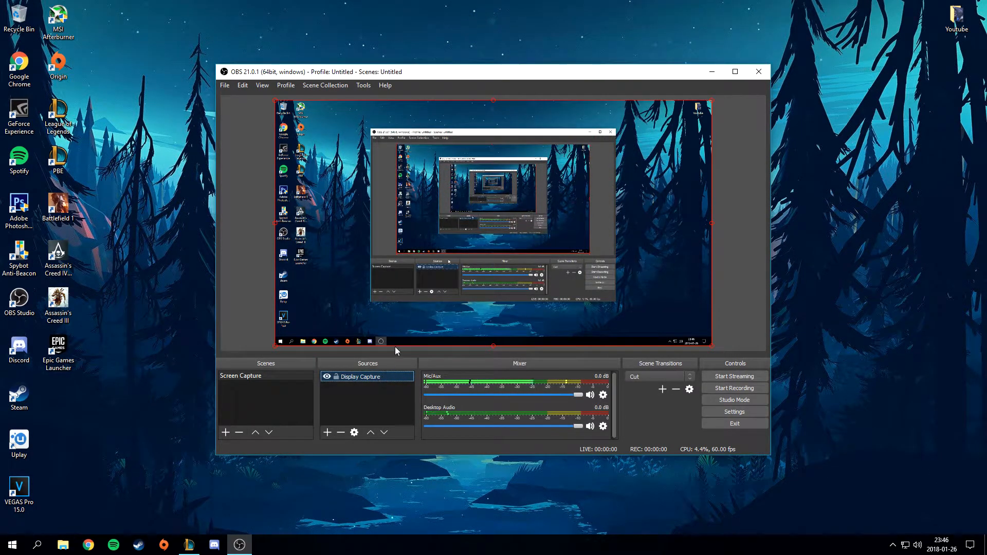
- Record a short test clip of the desktop with OBS minimized, and stop the recording after restoring the window
{"action": "left_click", "coordinate": [729, 388]}
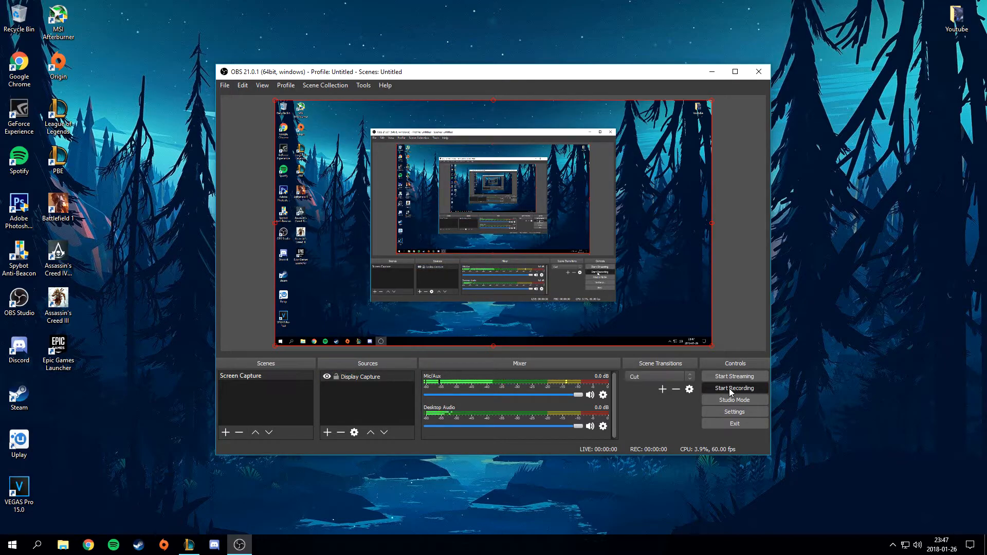
{"action": "left_click", "coordinate": [711, 72]}
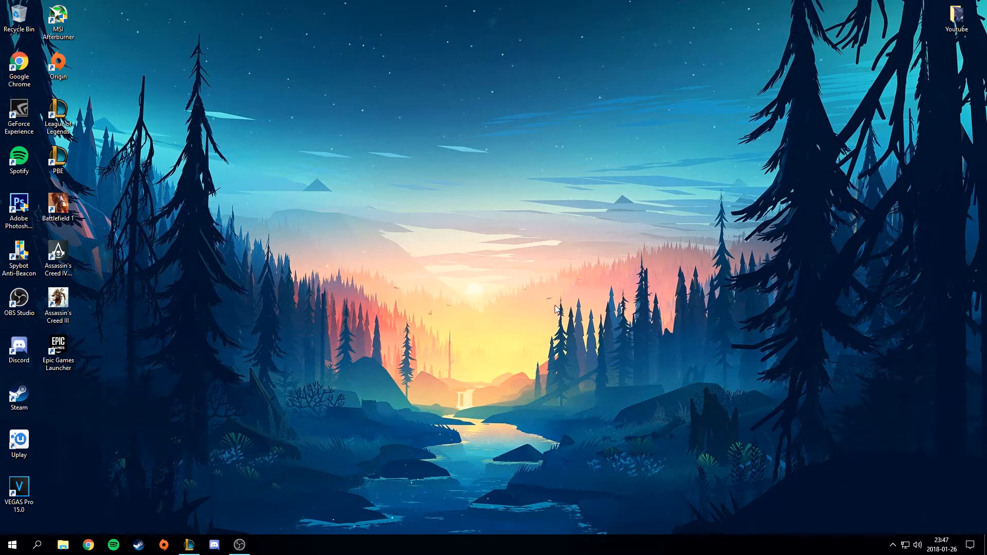
{"action": "mouse_move", "coordinate": [240, 545]}
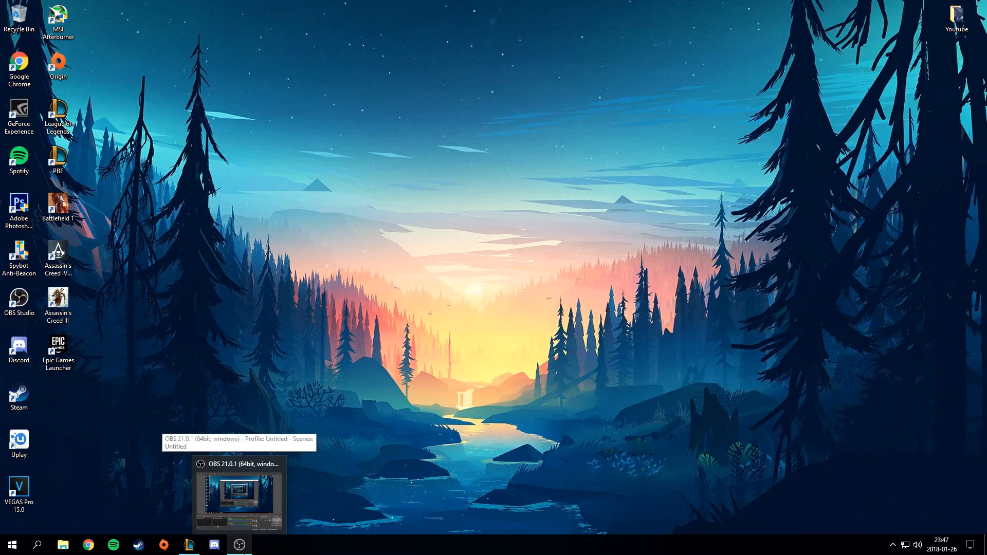
{"action": "left_click", "coordinate": [240, 545]}
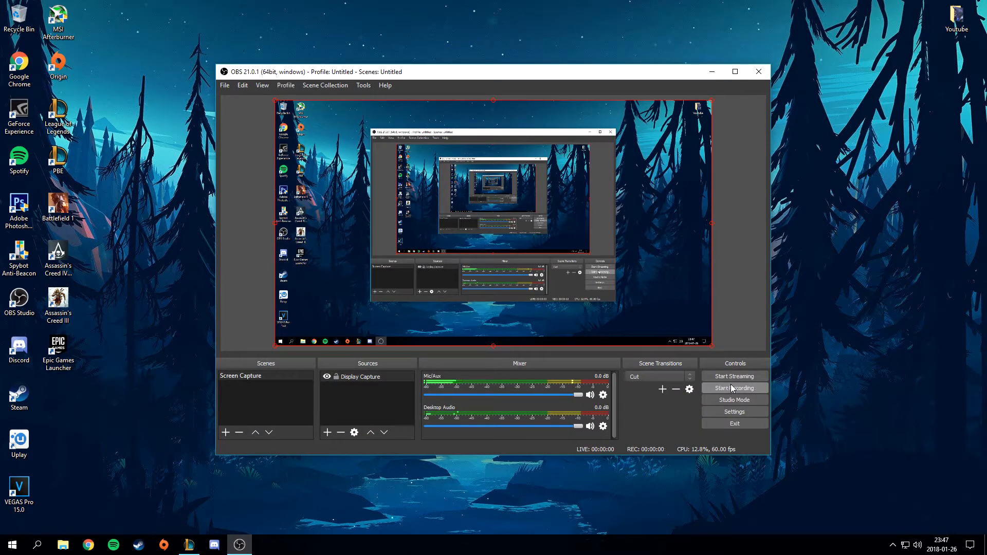
- Minimize OBS and play the new test recording from the Youtube/Recordings/OBS folder on the desktop
{"action": "left_click", "coordinate": [714, 72]}
{"action": "double_click", "coordinate": [956, 18]}
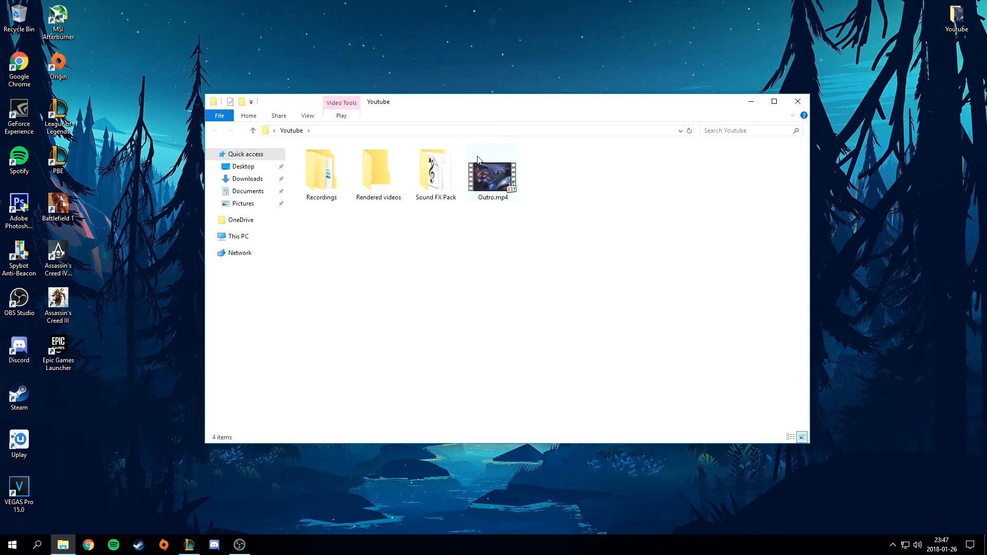
{"action": "double_click", "coordinate": [323, 177]}
{"action": "double_click", "coordinate": [329, 193]}
{"action": "double_click", "coordinate": [321, 176]}
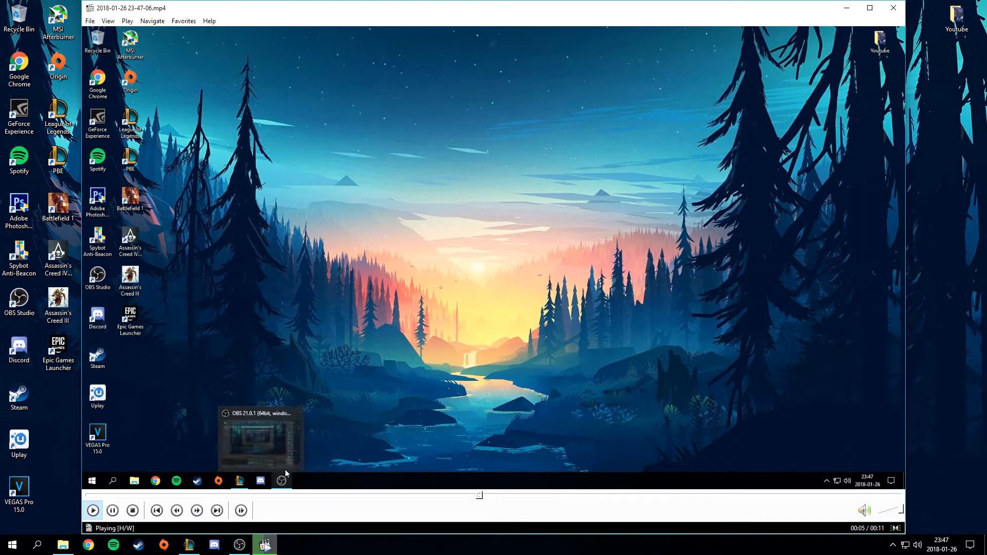
{"action": "left_click", "coordinate": [894, 9]}
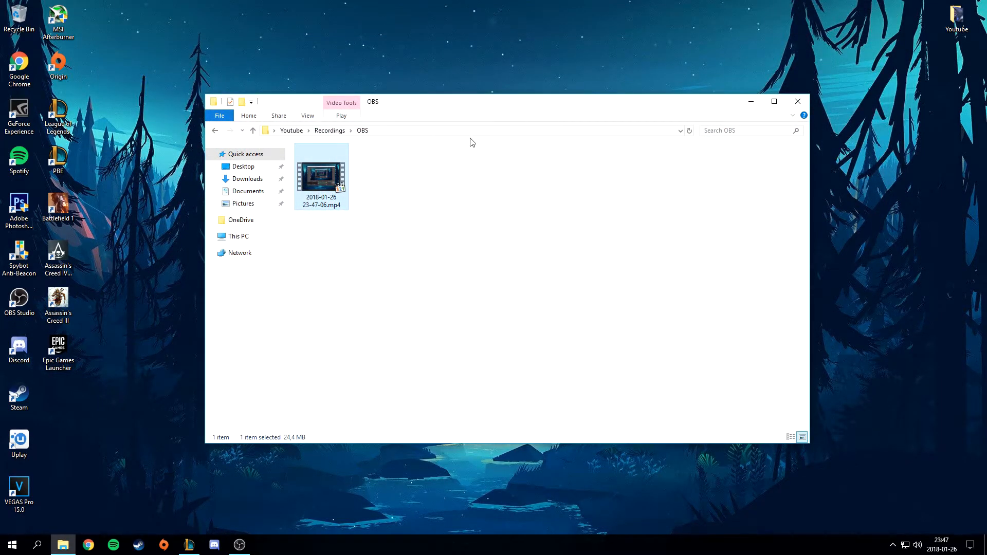
{"action": "key", "text": "shift+Delete"}
{"action": "key", "text": "Return"}
{"action": "key", "text": "alt+F4"}
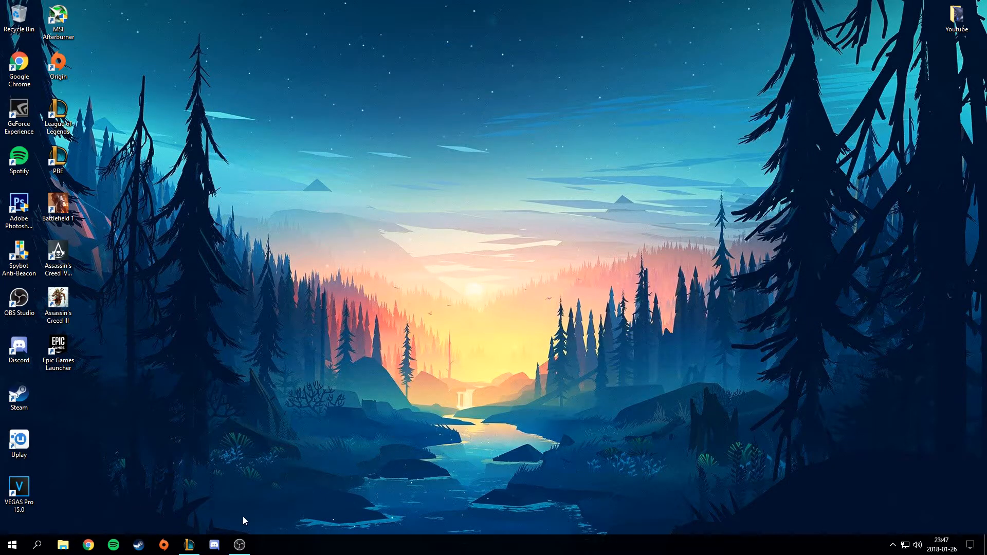
- Restore OBS and add a new scene named League Of Legends
{"action": "left_click", "coordinate": [240, 545]}
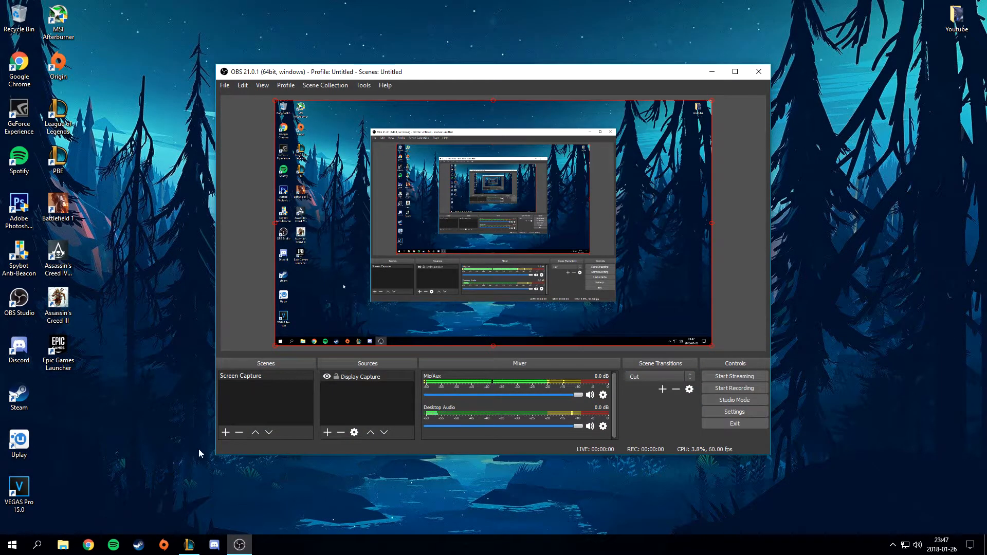
{"action": "right_click", "coordinate": [302, 409]}
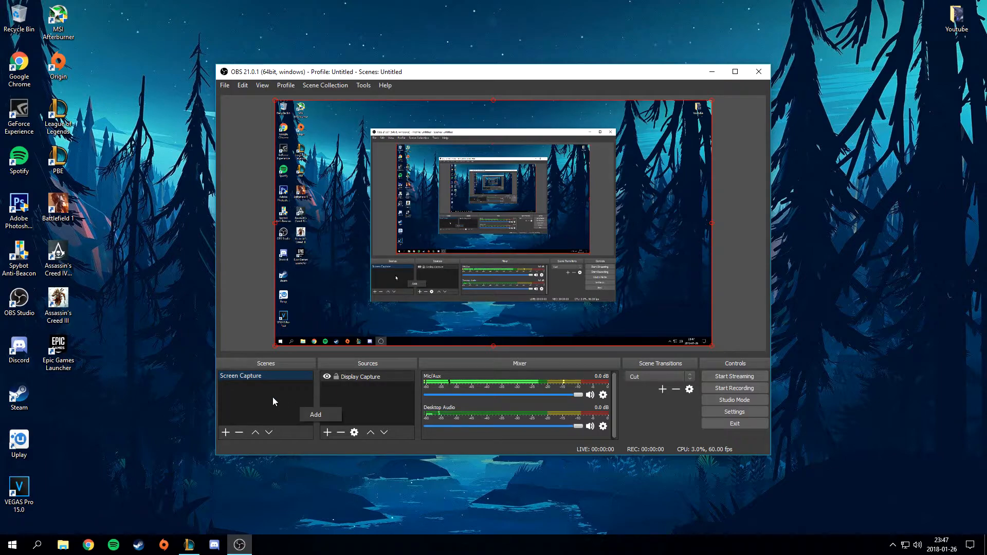
{"action": "left_click", "coordinate": [307, 415]}
{"action": "type", "text": "G"}
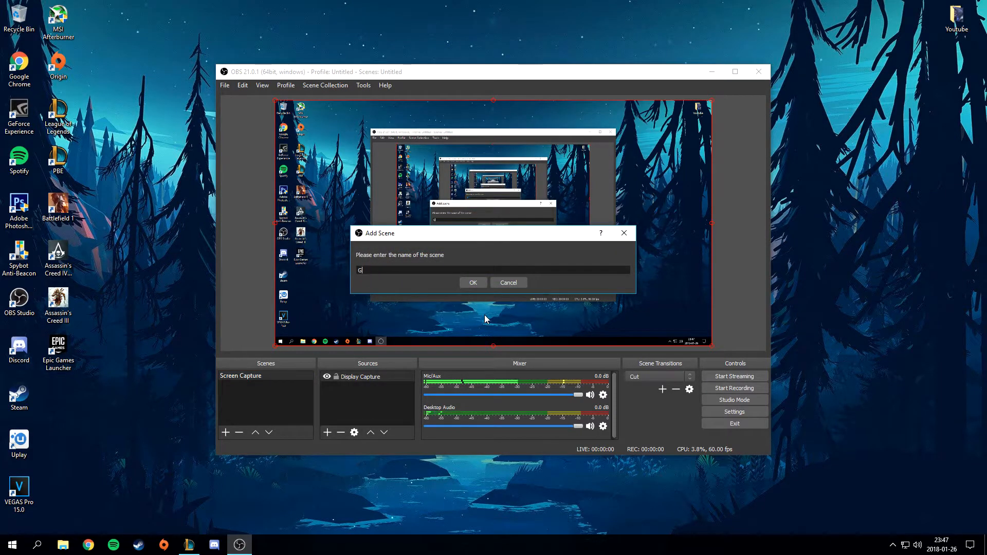
{"action": "key", "text": "BackSpace"}
{"action": "type", "text": "Leagf"}
{"action": "key", "text": "BackSpace"}
{"action": "type", "text": "ue Of Legends"}
{"action": "key", "text": "Return"}
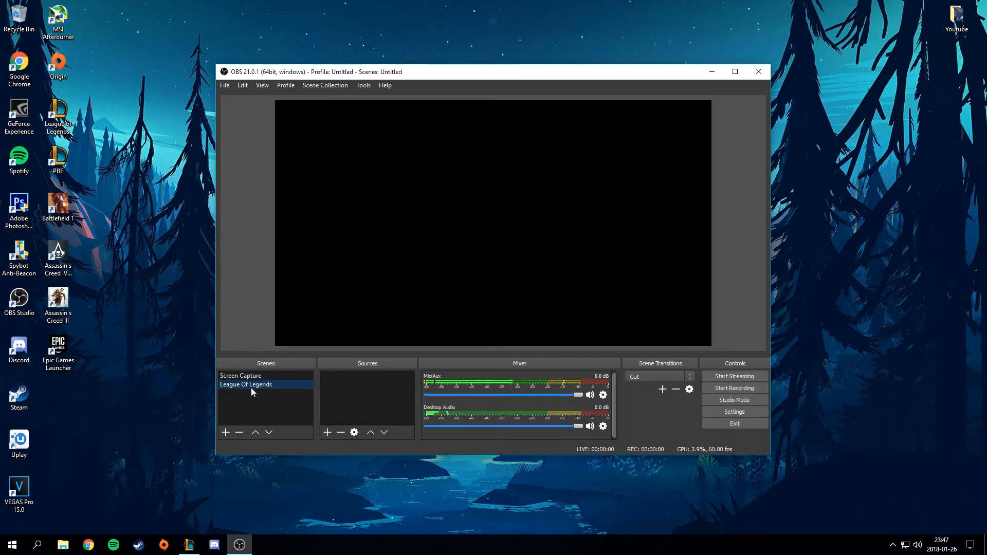
- Add a new Game Capture source to the League Of Legends scene in the mode Capture any fullscreen application
{"action": "right_click", "coordinate": [341, 385]}
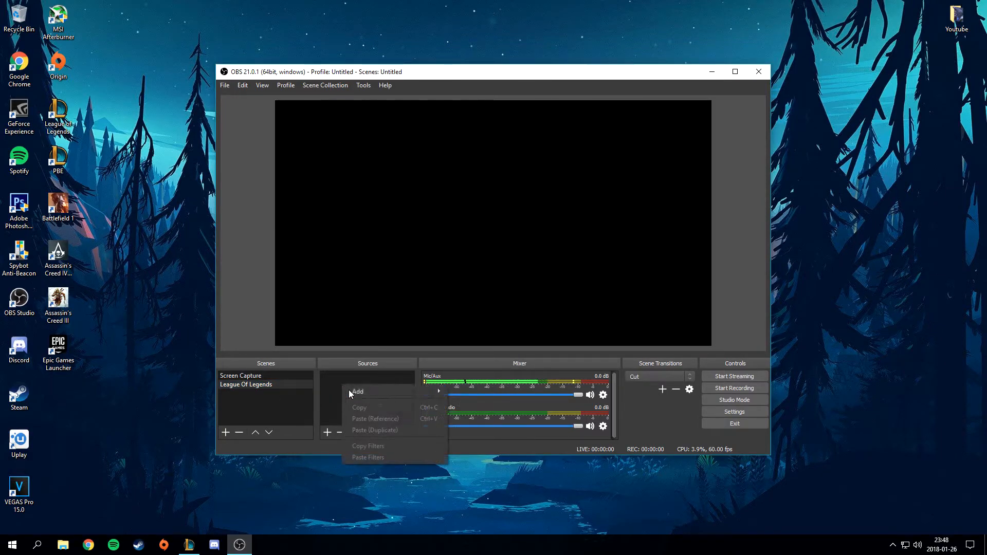
{"action": "mouse_move", "coordinate": [390, 392]}
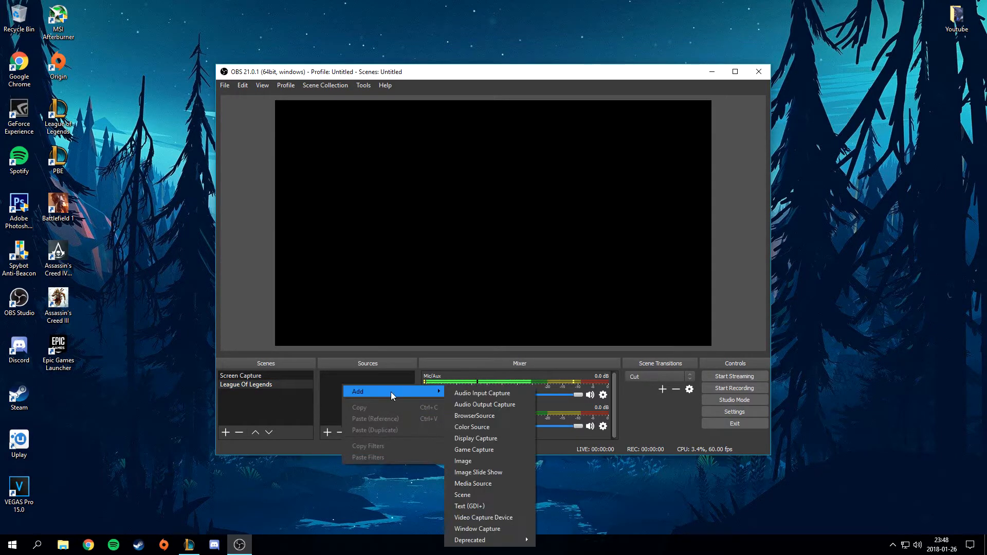
{"action": "left_click", "coordinate": [498, 450]}
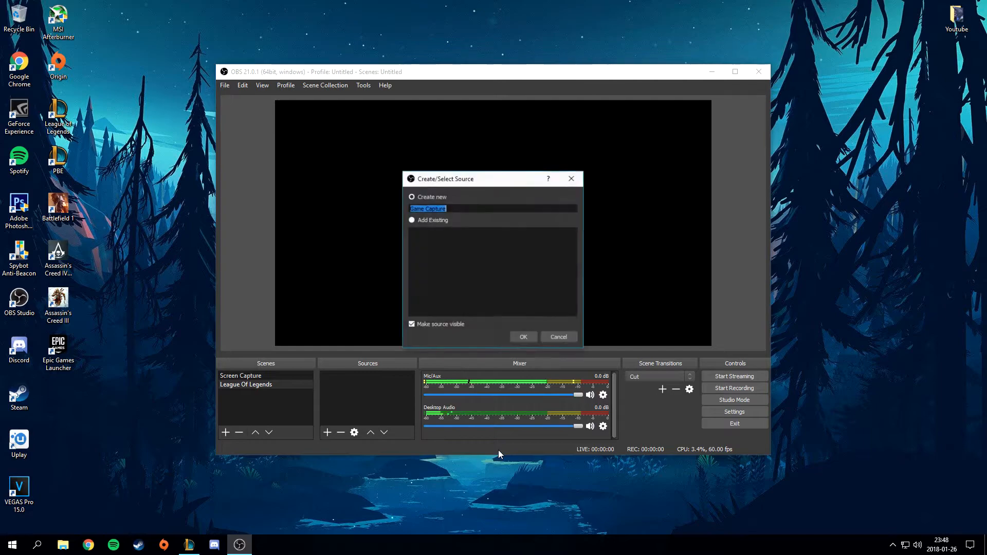
{"action": "left_click", "coordinate": [523, 337]}
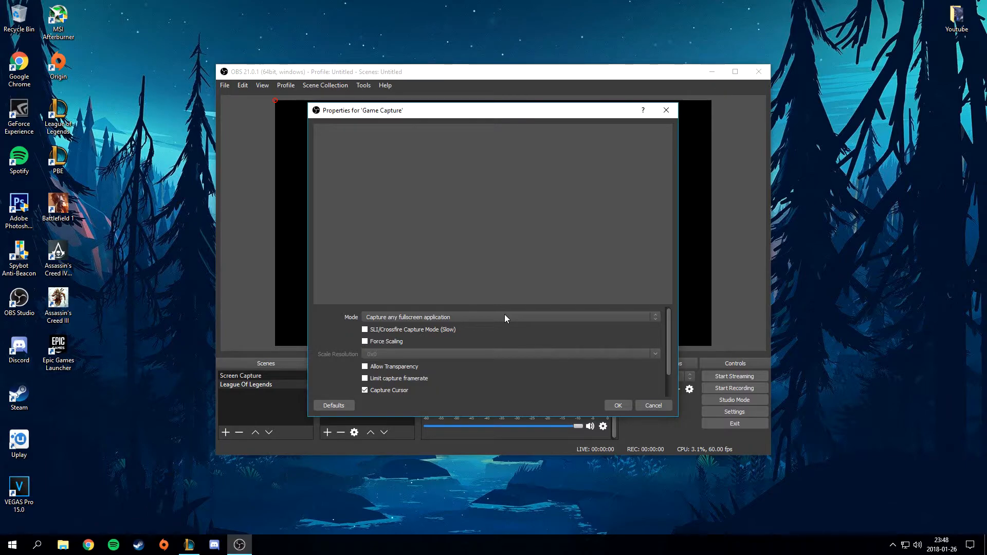
{"action": "left_click", "coordinate": [455, 316]}
{"action": "left_click", "coordinate": [452, 328]}
{"action": "left_click", "coordinate": [618, 406]}
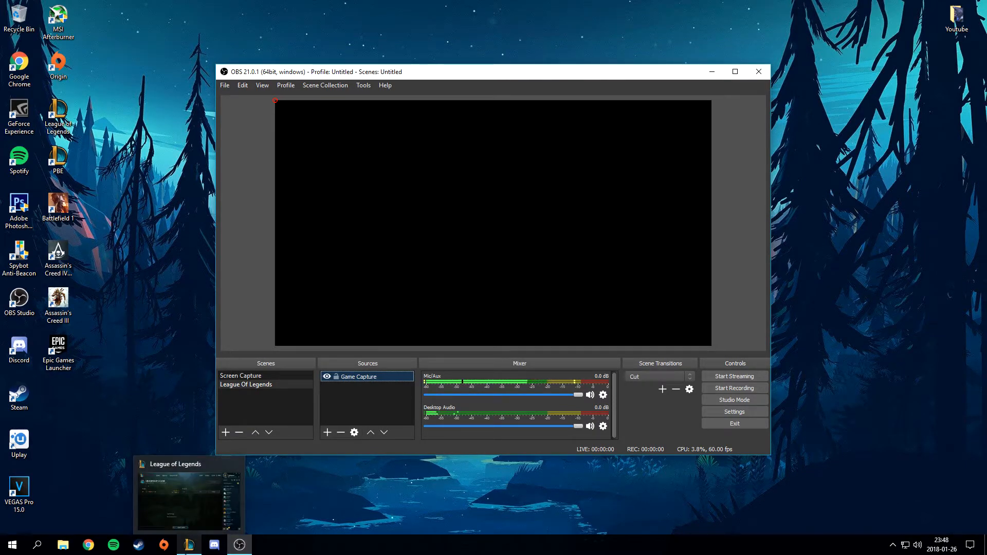
- Switch to the League of Legends client, start the Practice Tool game and lock in Lee Sin as the champion
{"action": "left_click", "coordinate": [186, 548]}
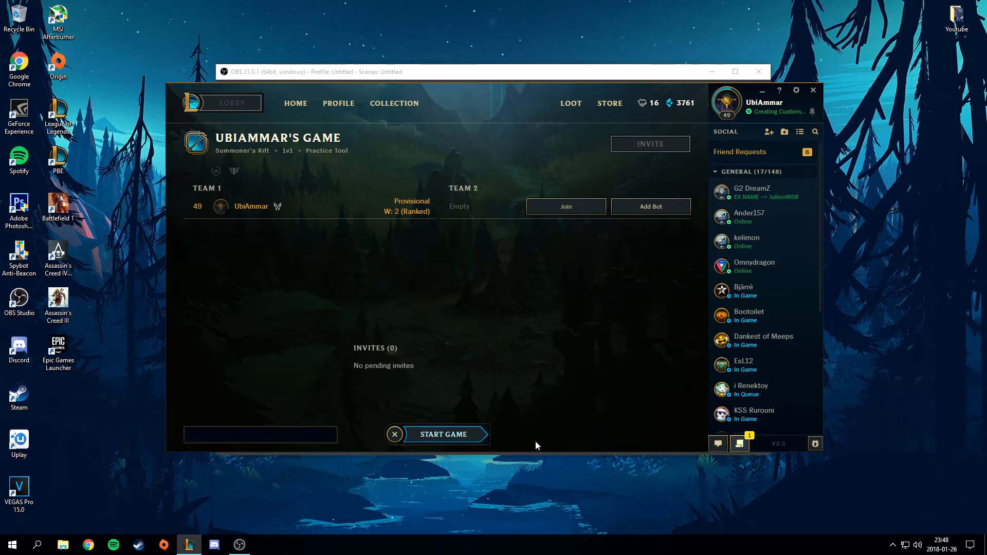
{"action": "left_click", "coordinate": [456, 436]}
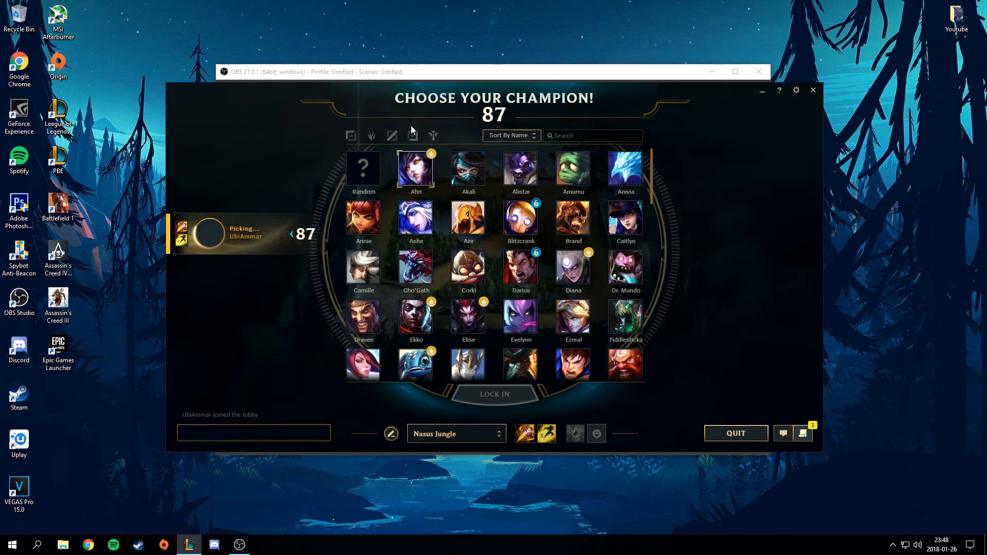
{"action": "left_click", "coordinate": [589, 136]}
{"action": "type", "text": "lee"}
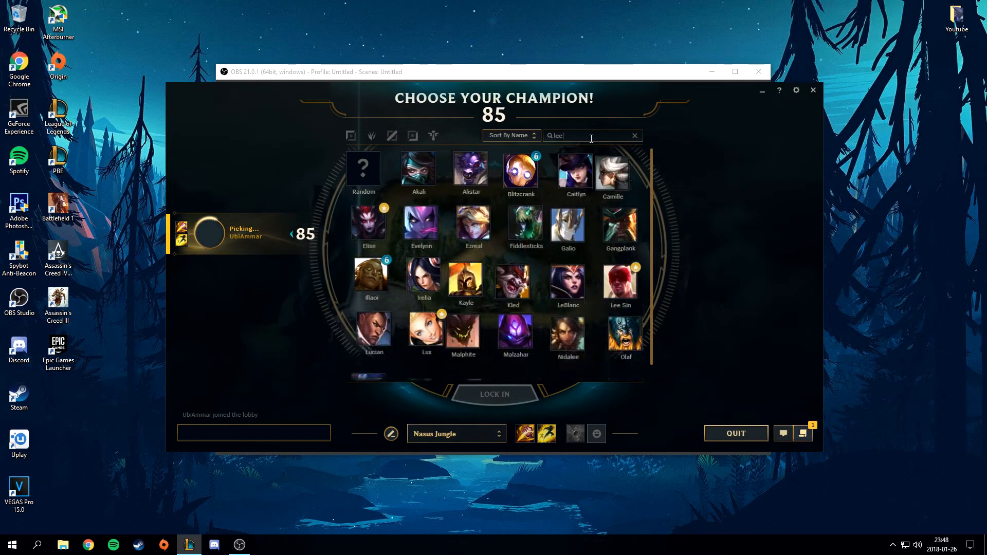
{"action": "left_click", "coordinate": [416, 168]}
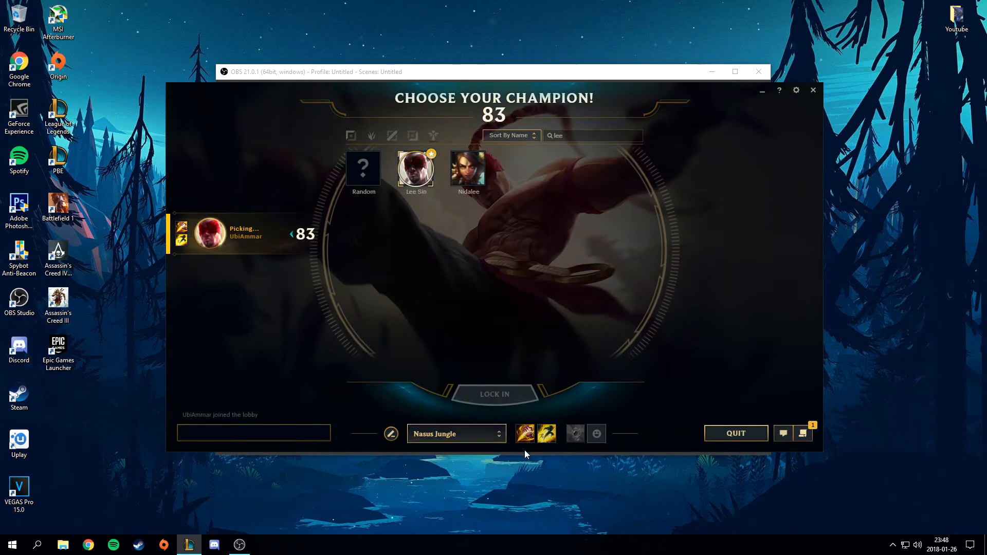
{"action": "left_click", "coordinate": [522, 388]}
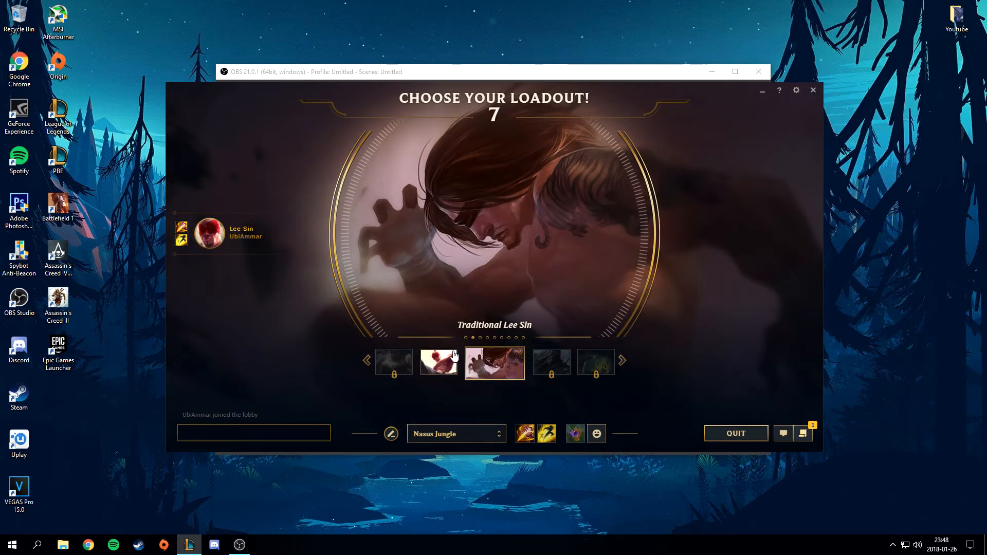
{"action": "left_click", "coordinate": [455, 359]}
{"action": "left_click", "coordinate": [544, 360]}
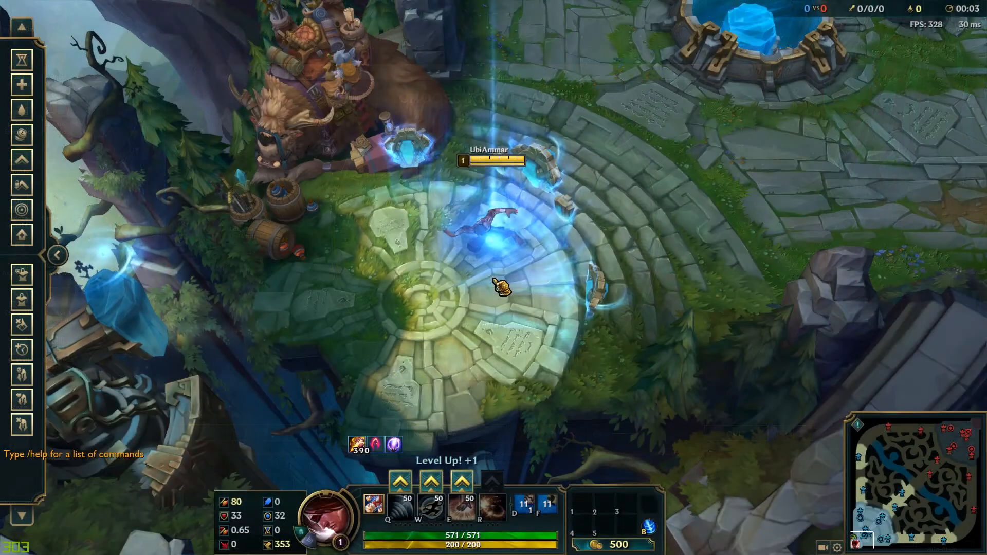
- Move the champion around the spawn area, and switch back to OBS to check the Game Capture preview
{"action": "right_click", "coordinate": [315, 288]}
{"action": "right_click", "coordinate": [549, 308]}
{"action": "right_click", "coordinate": [469, 379]}
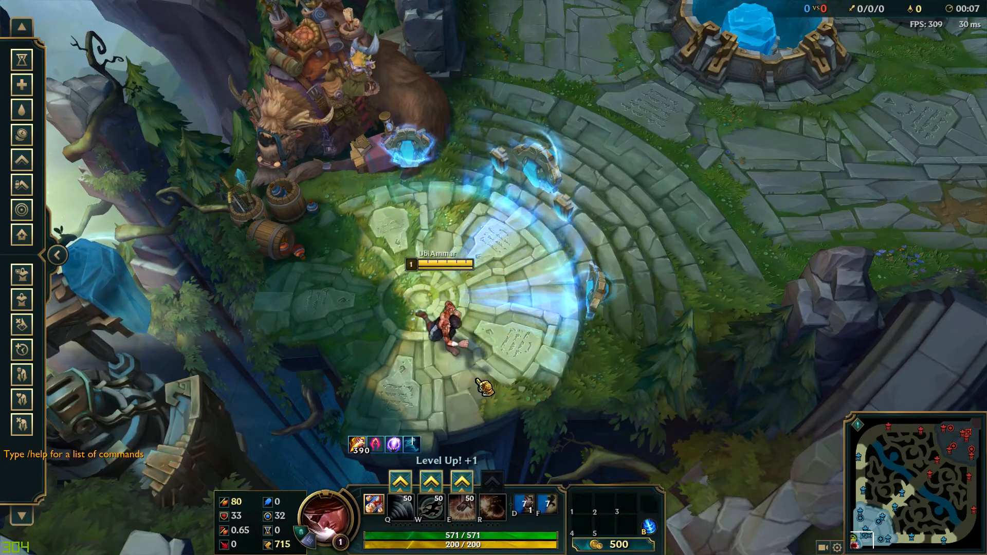
{"action": "key", "text": "alt+Tab"}
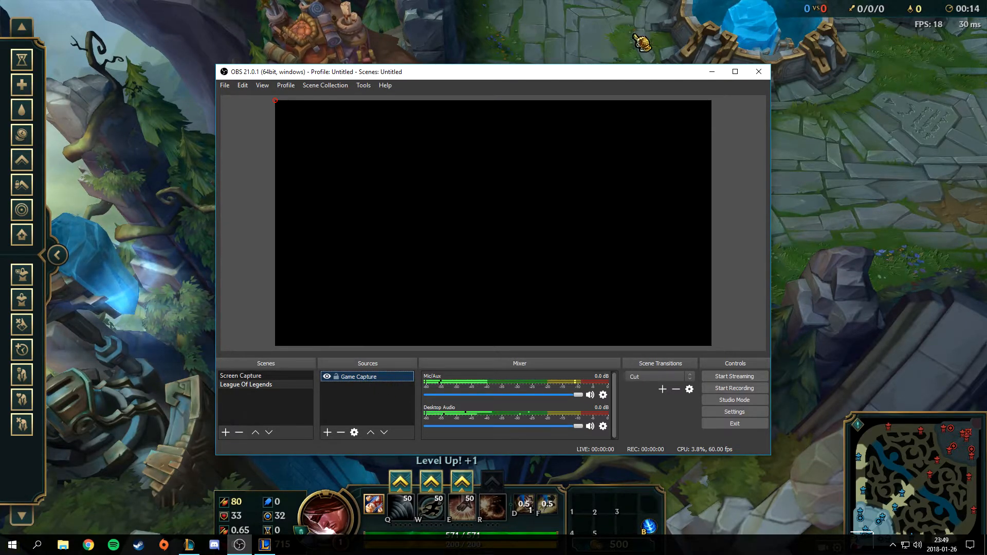
- Return to the League of Legends match and set its Windowed Mode video option to Full Screen
{"action": "left_click", "coordinate": [826, 118]}
{"action": "key", "text": "Escape"}
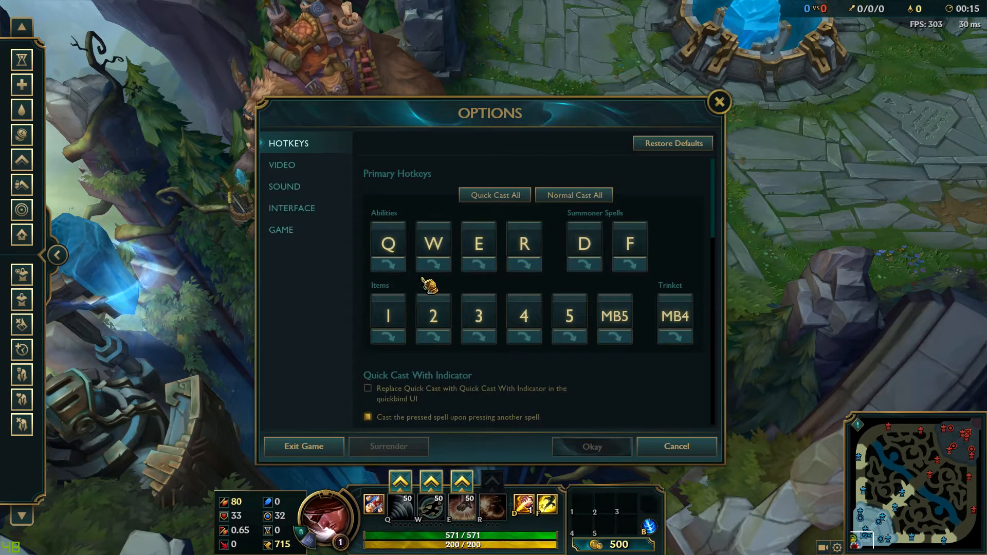
{"action": "left_click", "coordinate": [309, 164]}
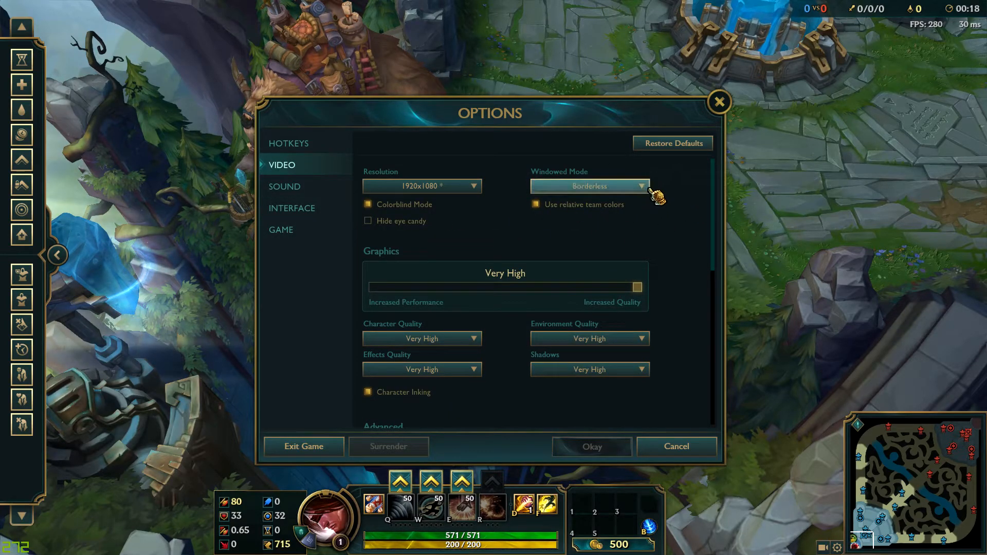
{"action": "left_click", "coordinate": [640, 187]}
{"action": "left_click", "coordinate": [612, 203]}
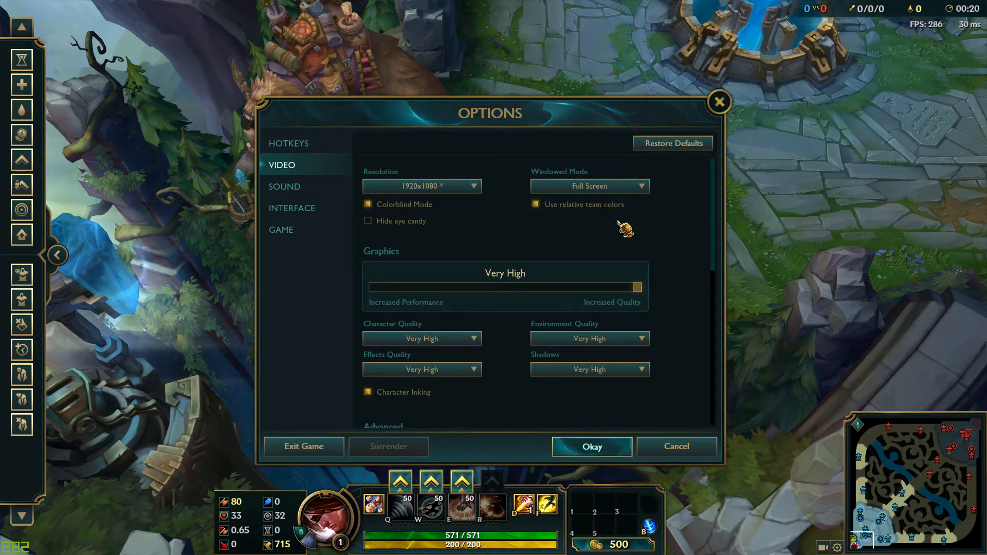
{"action": "left_click", "coordinate": [614, 449]}
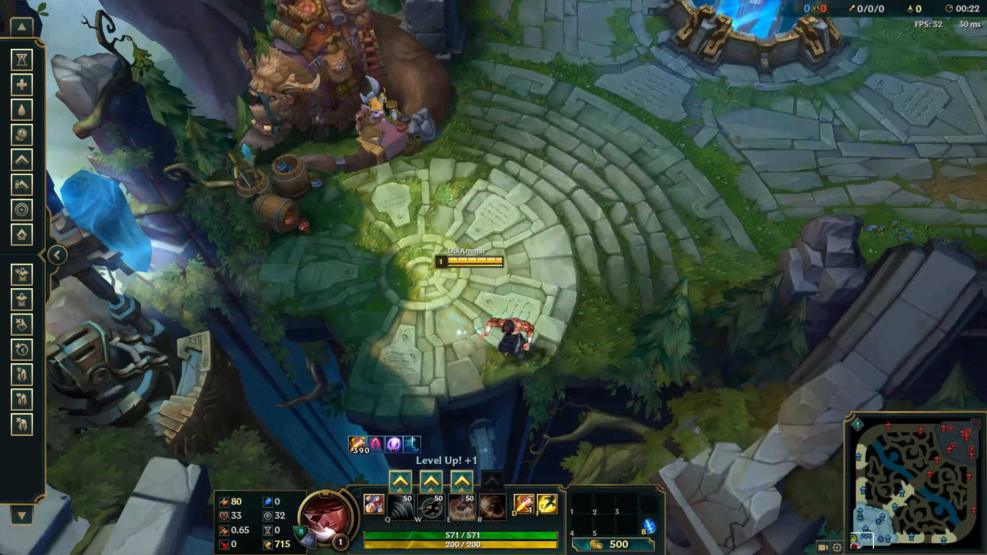
- Switch to OBS and fit the Game Capture source to the screen
{"action": "key", "text": "alt+Tab"}
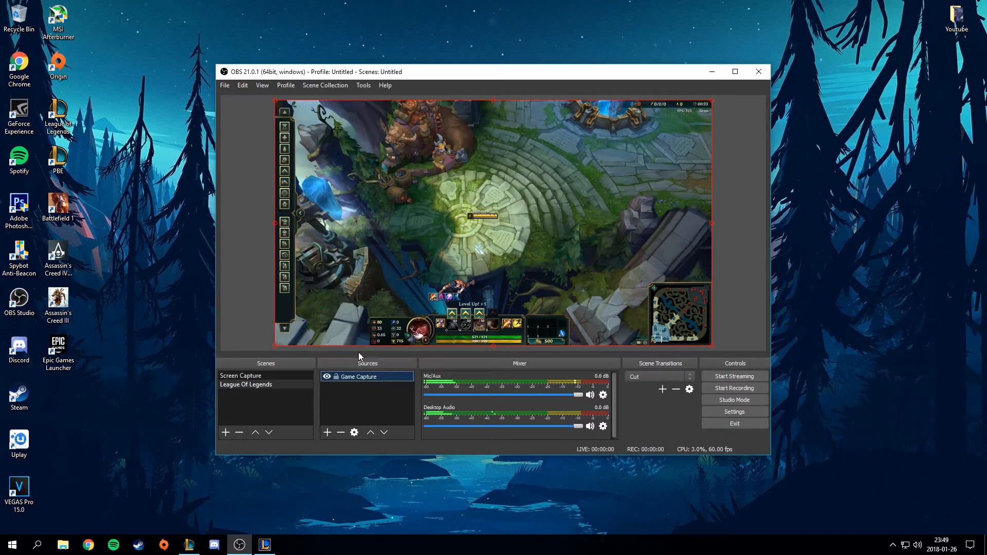
{"action": "right_click", "coordinate": [362, 380]}
{"action": "mouse_move", "coordinate": [433, 287]}
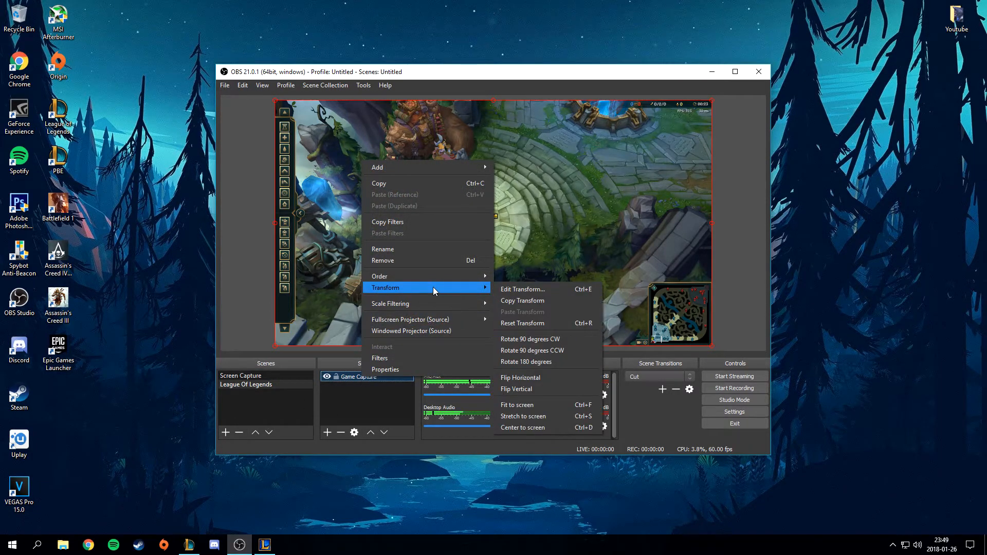
{"action": "left_click", "coordinate": [569, 405]}
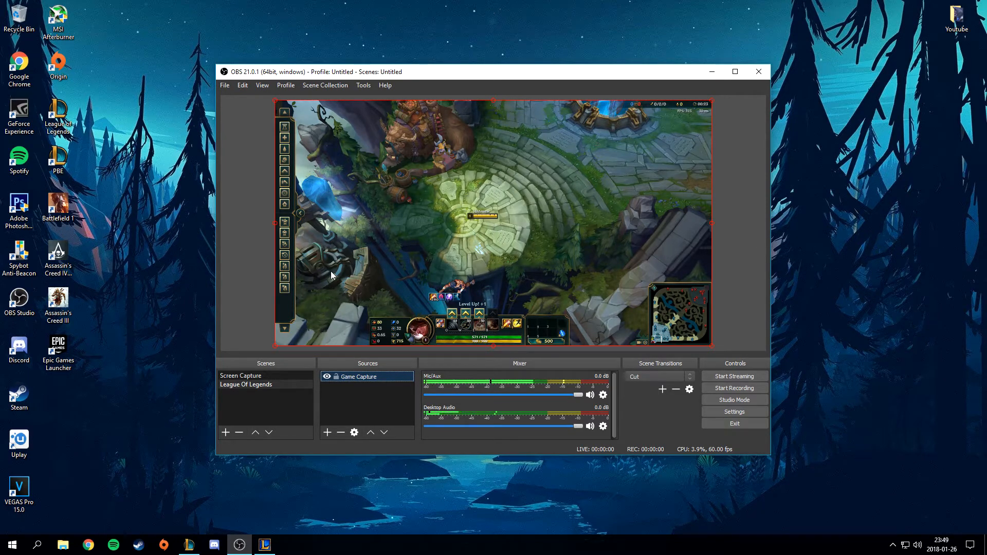
- Return to the League of Legends match and enable Disable All Sound in its sound options
{"action": "left_click", "coordinate": [265, 545]}
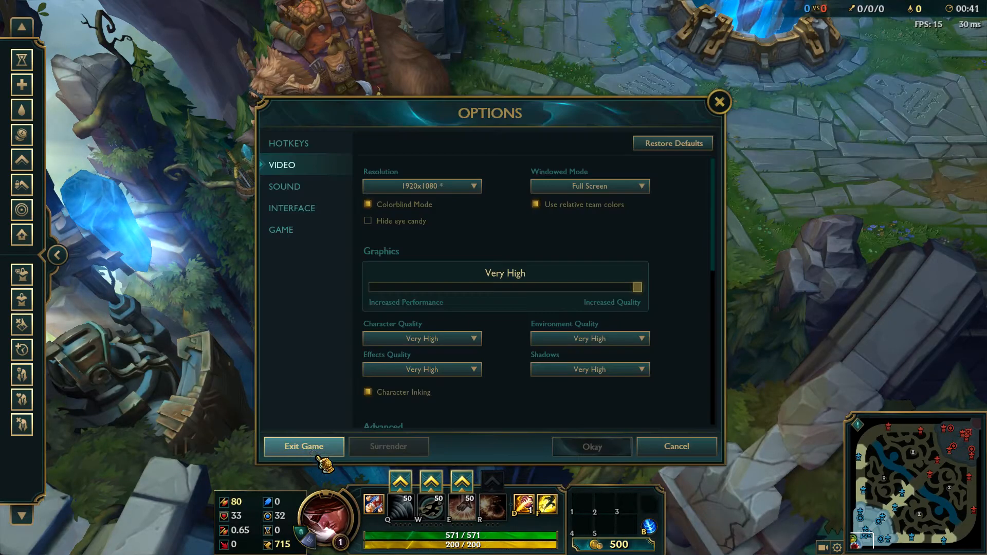
{"action": "left_click", "coordinate": [285, 186]}
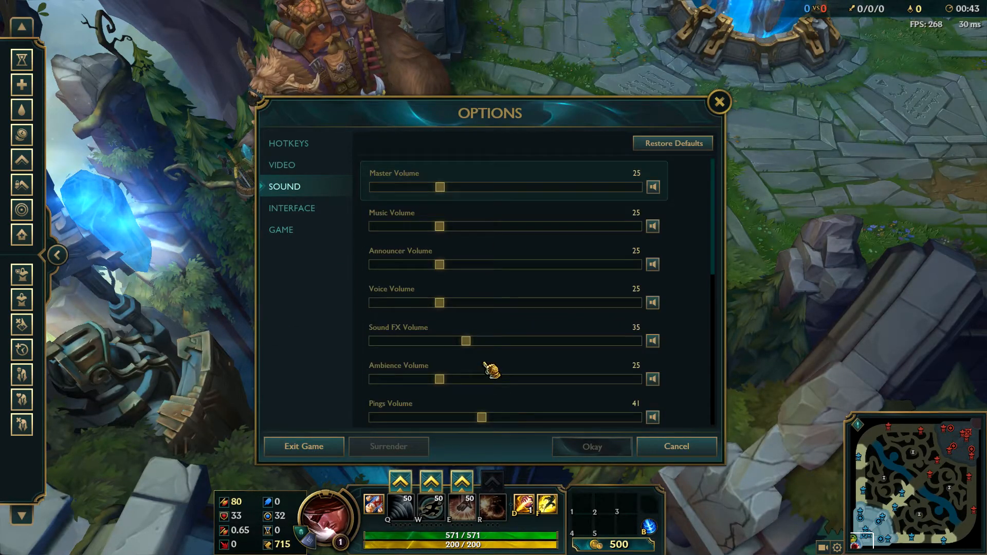
{"action": "scroll", "coordinate": [539, 363], "scroll_direction": "down", "scroll_amount": 5}
{"action": "left_click", "coordinate": [411, 349]}
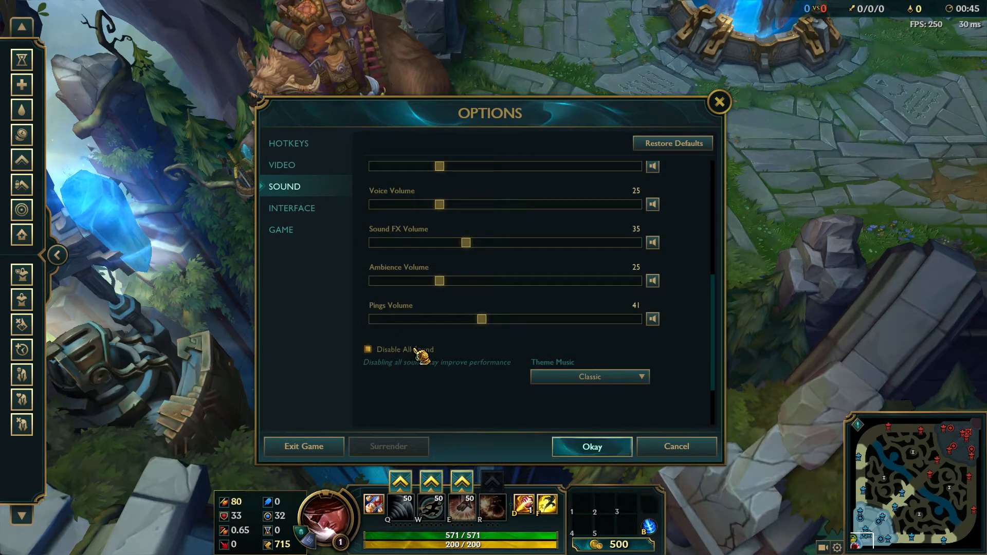
{"action": "left_click", "coordinate": [617, 448]}
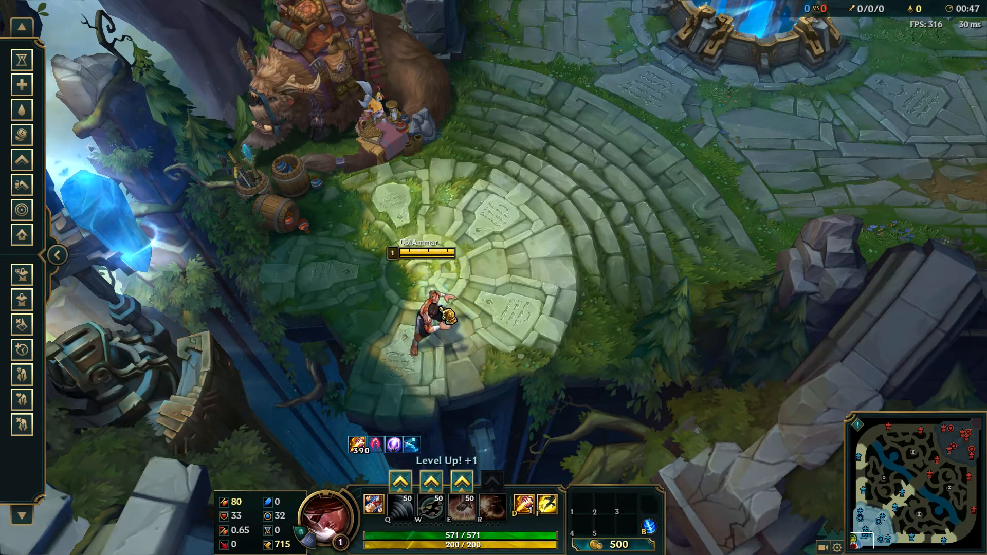
- Set the game's Windowed Mode to Borderless, and switch to OBS to check that the preview follows the champion's movement
{"action": "key", "text": "Escape"}
{"action": "left_click", "coordinate": [285, 165]}
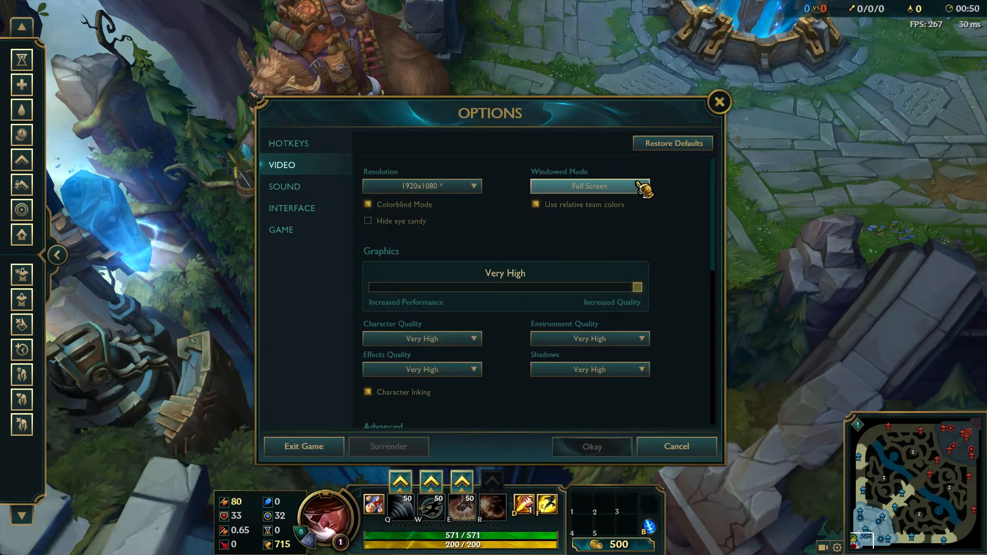
{"action": "left_click", "coordinate": [641, 186]}
{"action": "left_click", "coordinate": [601, 230]}
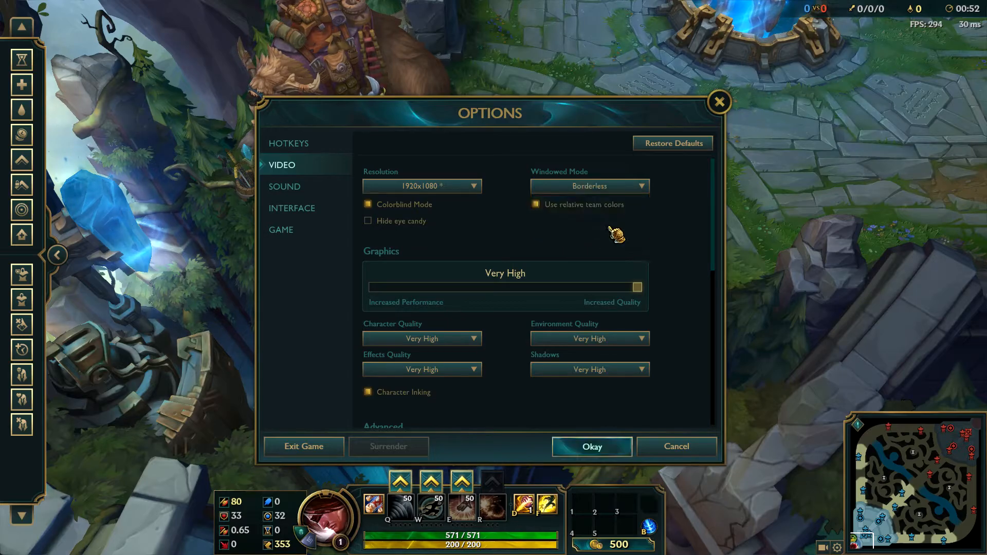
{"action": "left_click", "coordinate": [590, 443]}
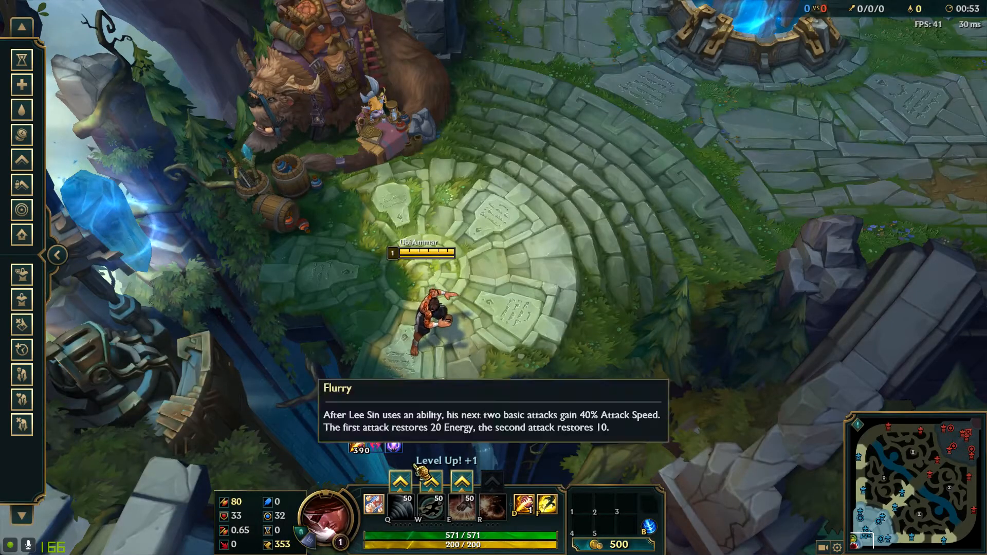
{"action": "right_click", "coordinate": [123, 241]}
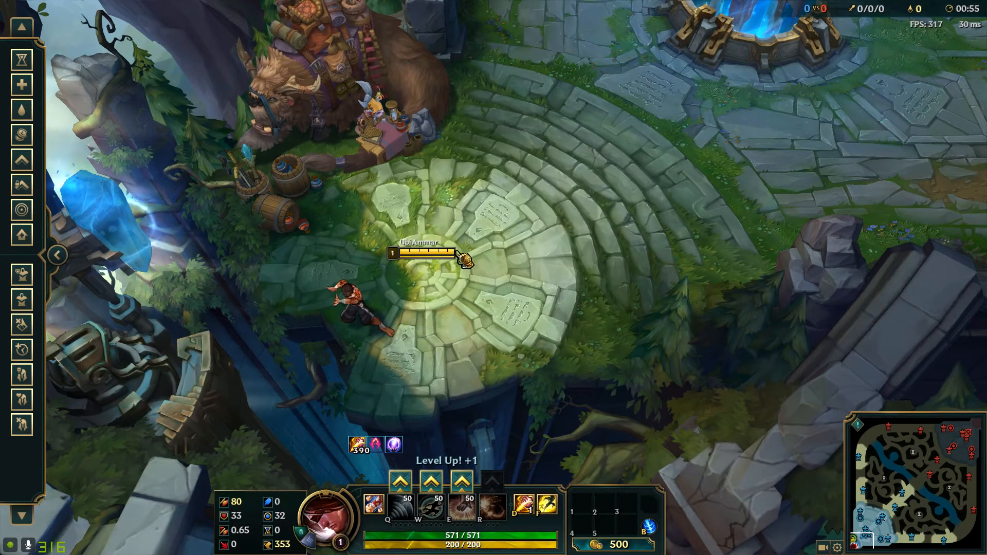
{"action": "key", "text": "alt+Tab"}
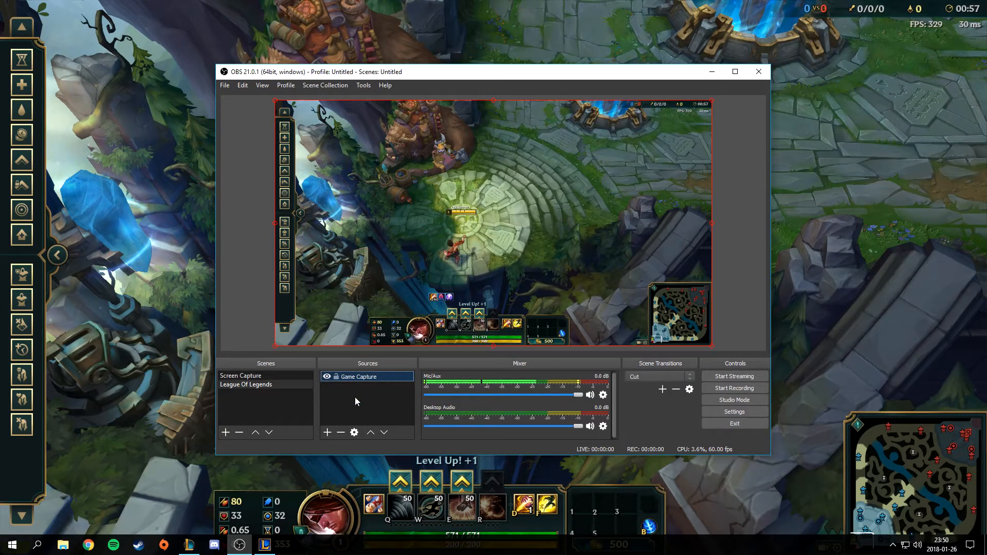
- Add a new Game Capture source named Game Windows to the League Of Legends scene
{"action": "right_click", "coordinate": [354, 409]}
{"action": "mouse_move", "coordinate": [388, 417]}
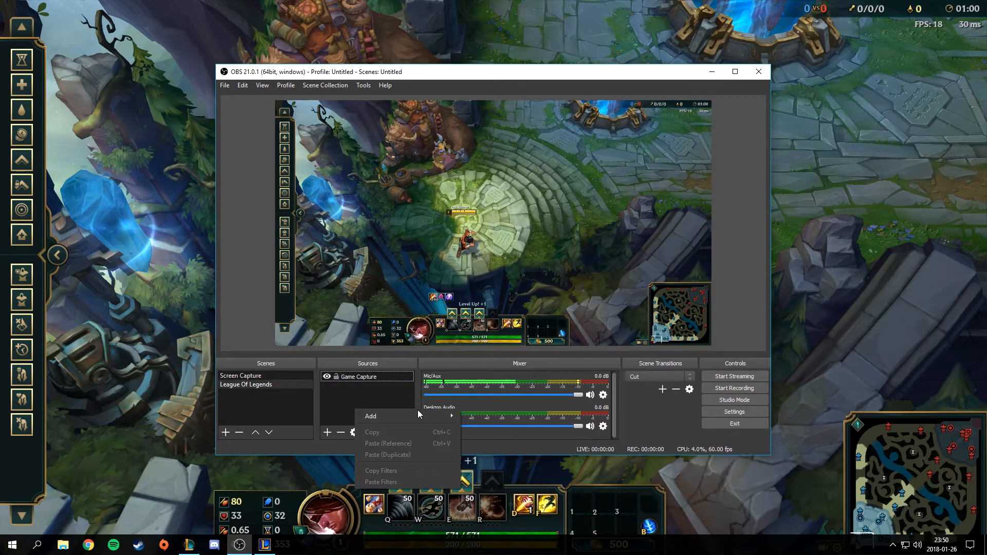
{"action": "left_click", "coordinate": [511, 458]}
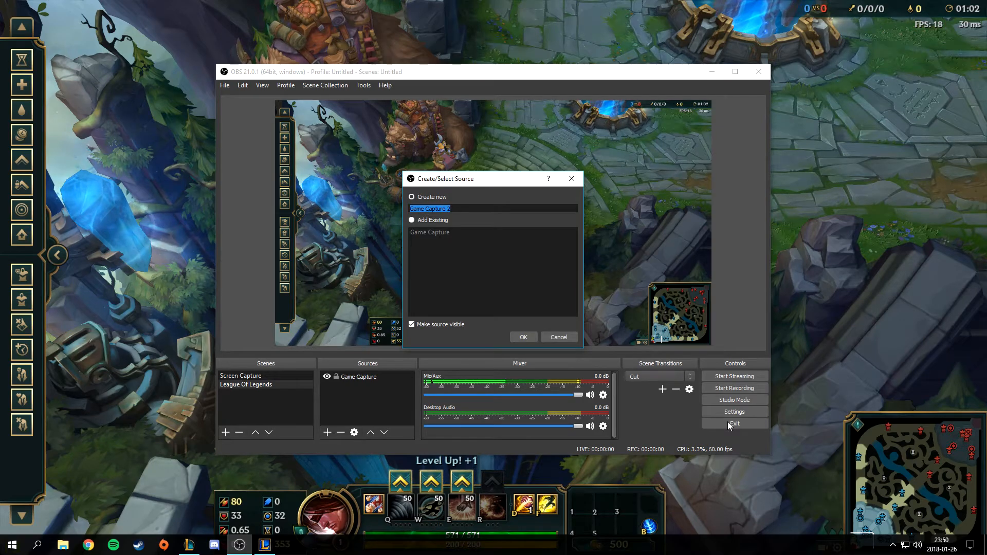
{"action": "type", "text": "Game "}
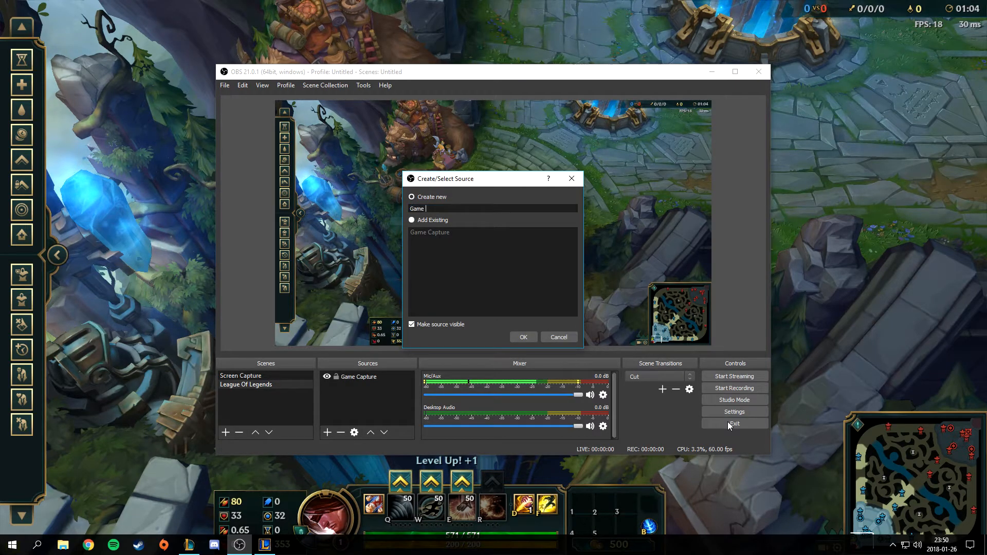
{"action": "type", "text": "Windows"}
{"action": "key", "text": "Return"}
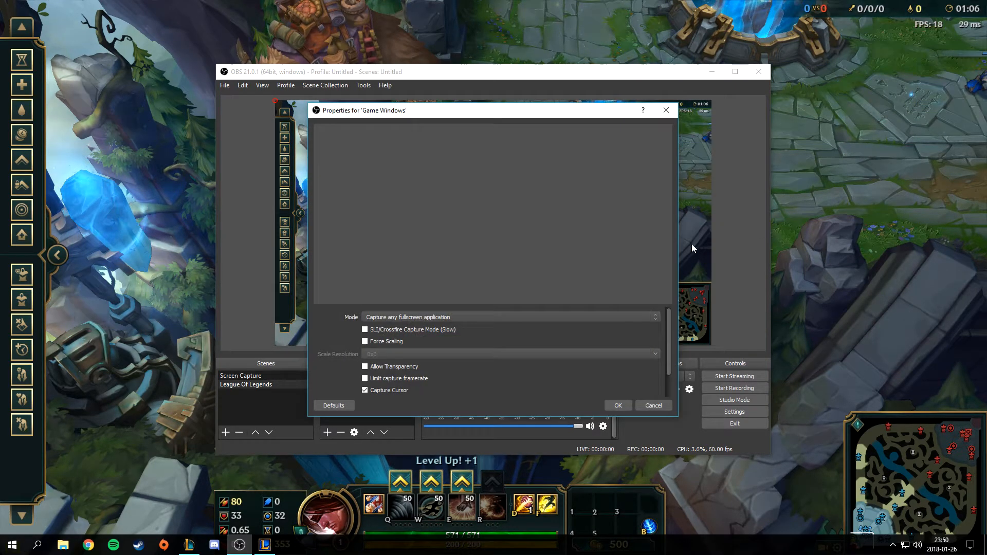
- Set the Game Windows source to capture the specific window [League of Legends.exe]: League of Legends (TM) Client and accept its properties
{"action": "left_click", "coordinate": [434, 316]}
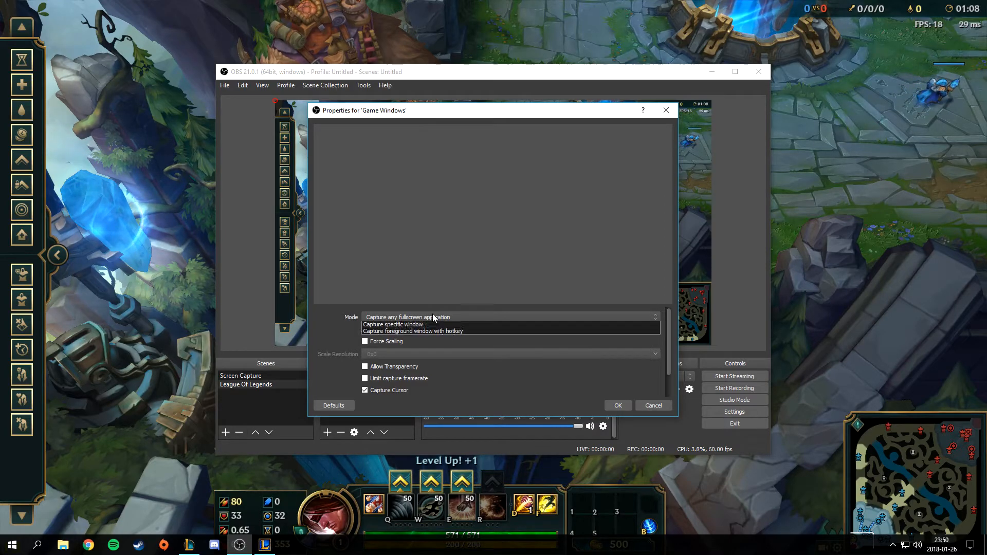
{"action": "left_click", "coordinate": [404, 333]}
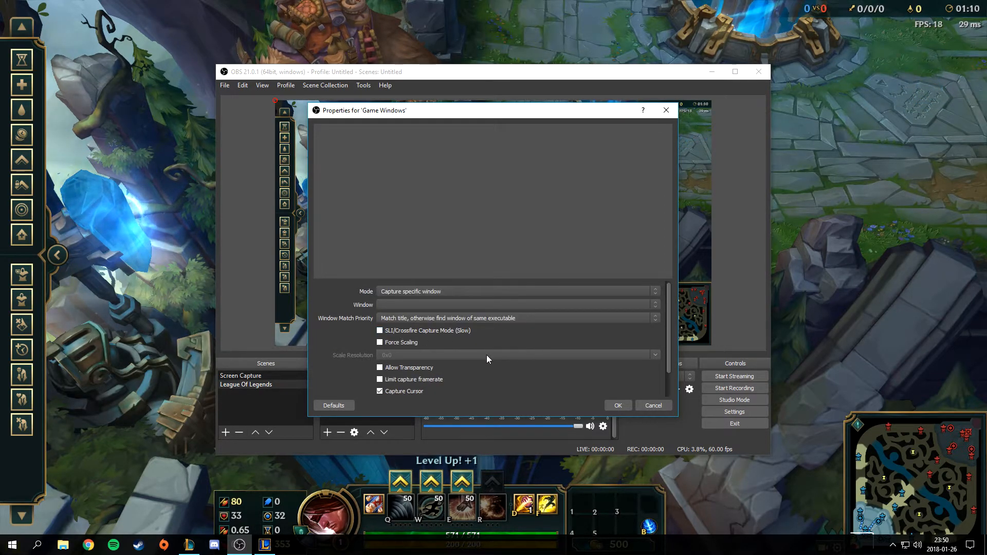
{"action": "left_click", "coordinate": [526, 304]}
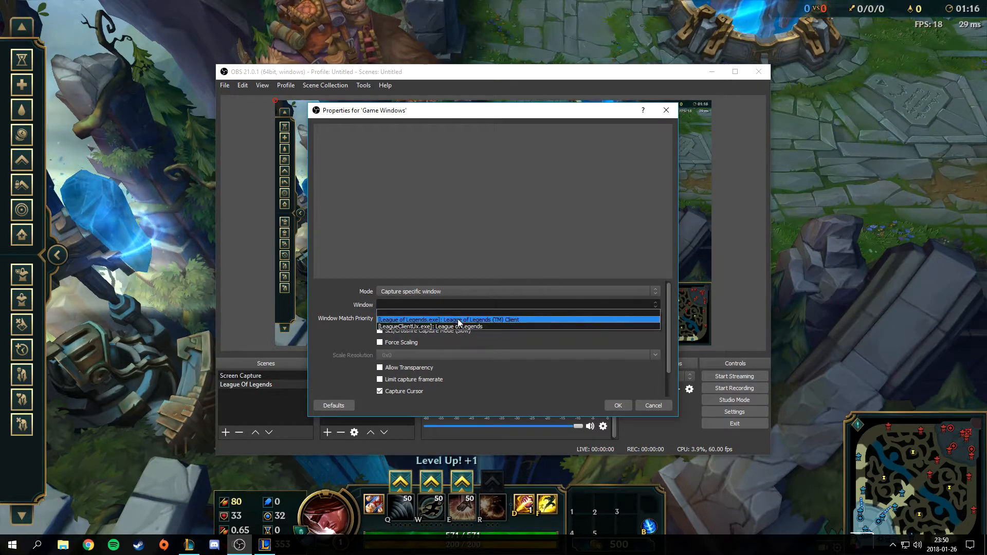
{"action": "left_click", "coordinate": [520, 320]}
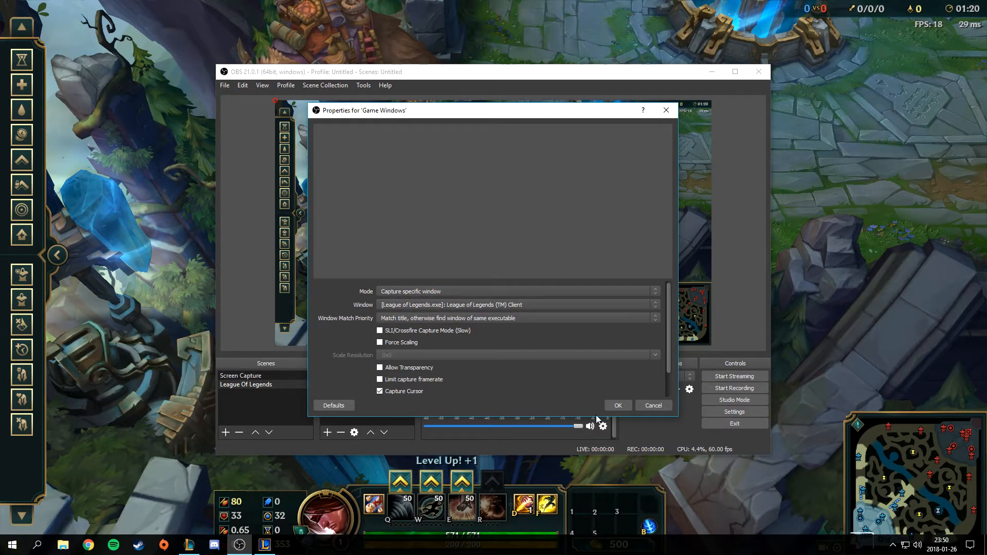
{"action": "left_click", "coordinate": [617, 406]}
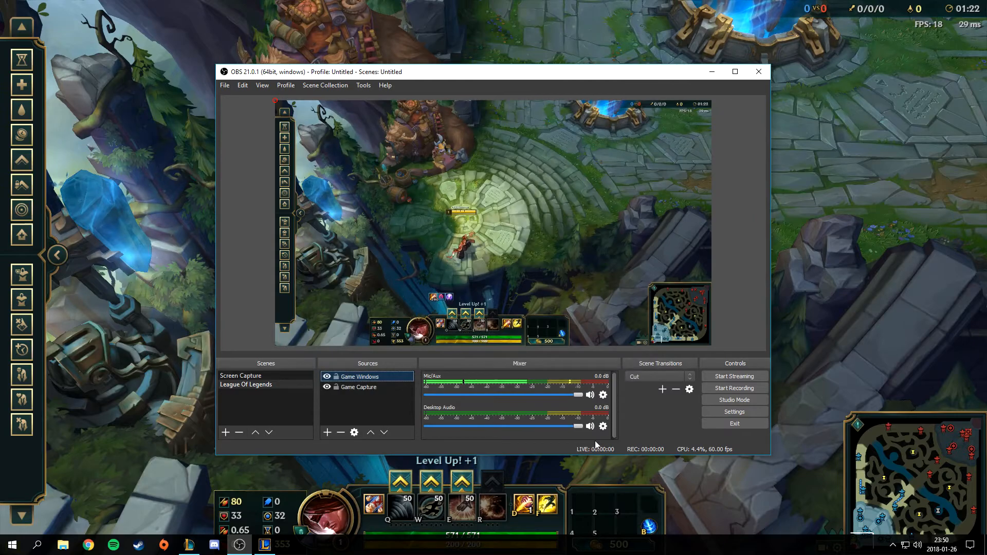
- Hide the Game Capture source and fit the Game Windows source to the screen
{"action": "left_click", "coordinate": [327, 387]}
{"action": "left_click", "coordinate": [364, 377]}
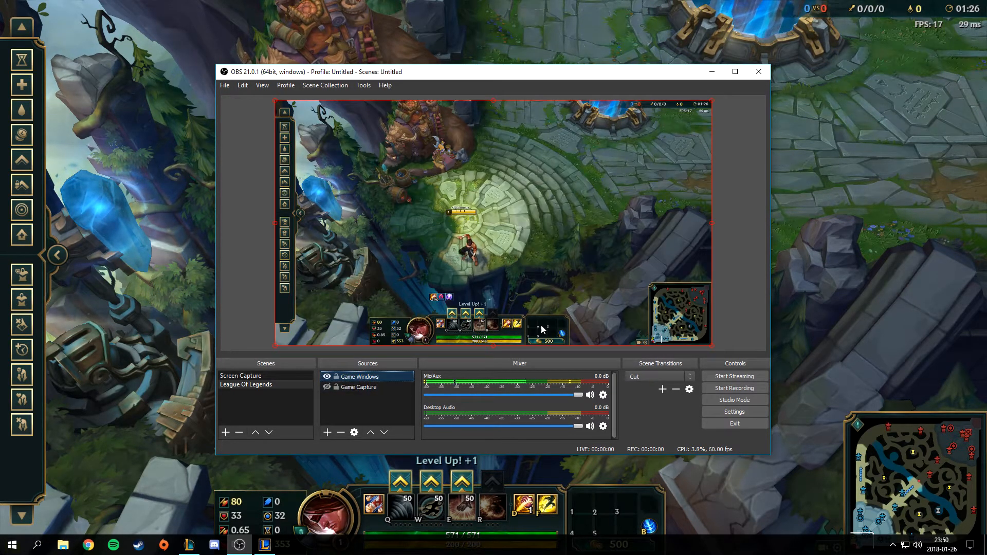
{"action": "right_click", "coordinate": [382, 378]}
{"action": "mouse_move", "coordinate": [489, 292]}
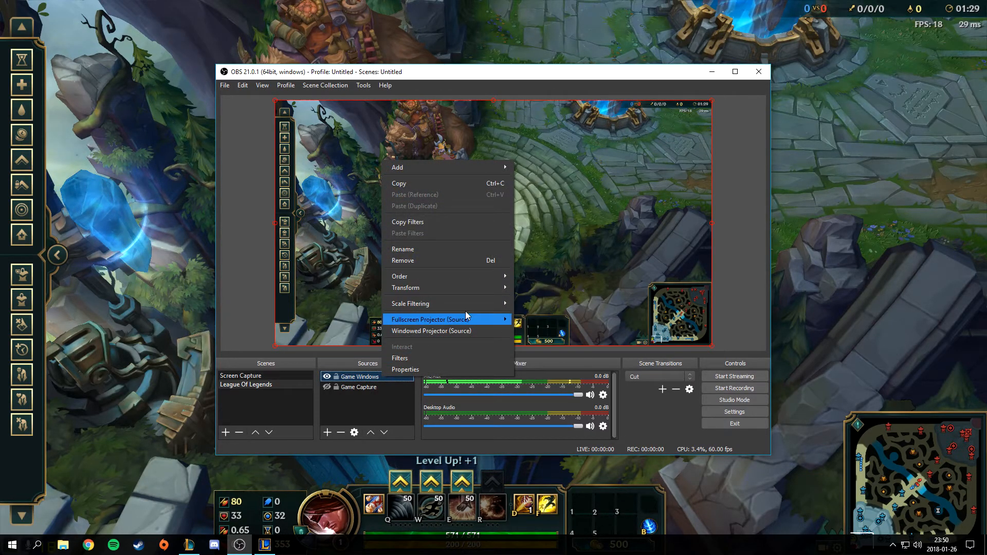
{"action": "left_click", "coordinate": [544, 409]}
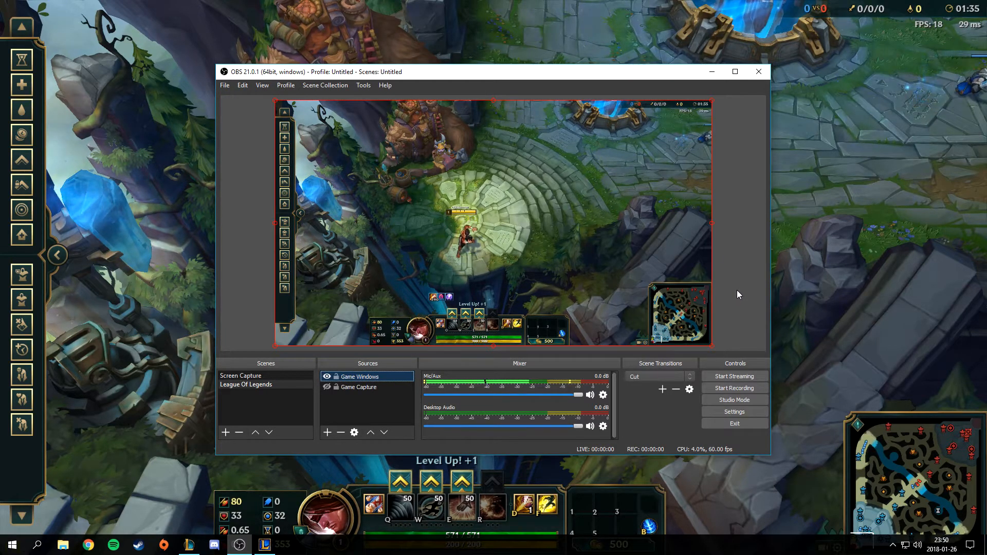
- Return to the League of Legends match, record a short test clip of the champion moving around, and switch back to OBS
{"action": "left_click", "coordinate": [785, 370]}
{"action": "right_click", "coordinate": [473, 148]}
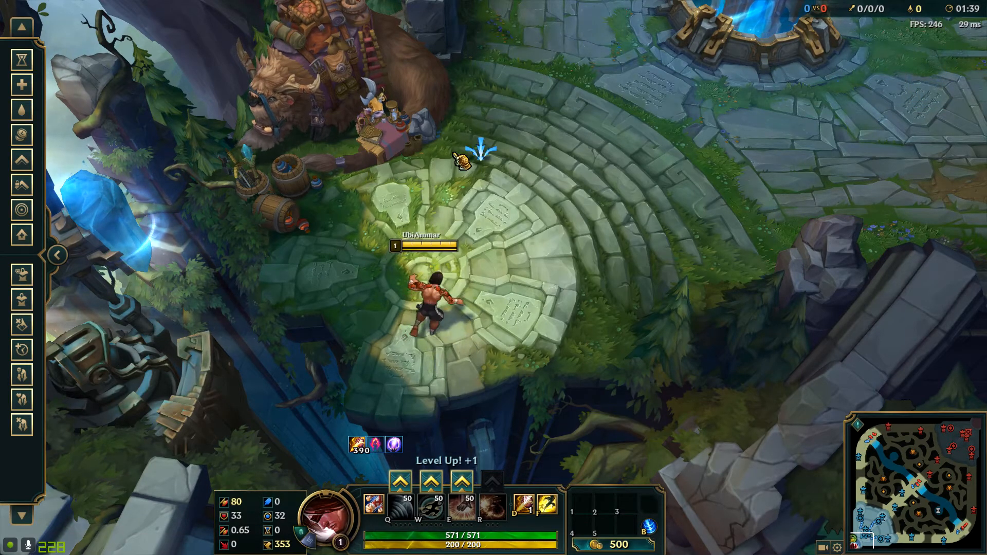
{"action": "right_click", "coordinate": [330, 229]}
{"action": "right_click", "coordinate": [525, 348]}
{"action": "right_click", "coordinate": [555, 200]}
{"action": "right_click", "coordinate": [341, 193]}
{"action": "right_click", "coordinate": [297, 265]}
{"action": "right_click", "coordinate": [286, 346]}
{"action": "right_click", "coordinate": [386, 376]}
{"action": "right_click", "coordinate": [557, 222]}
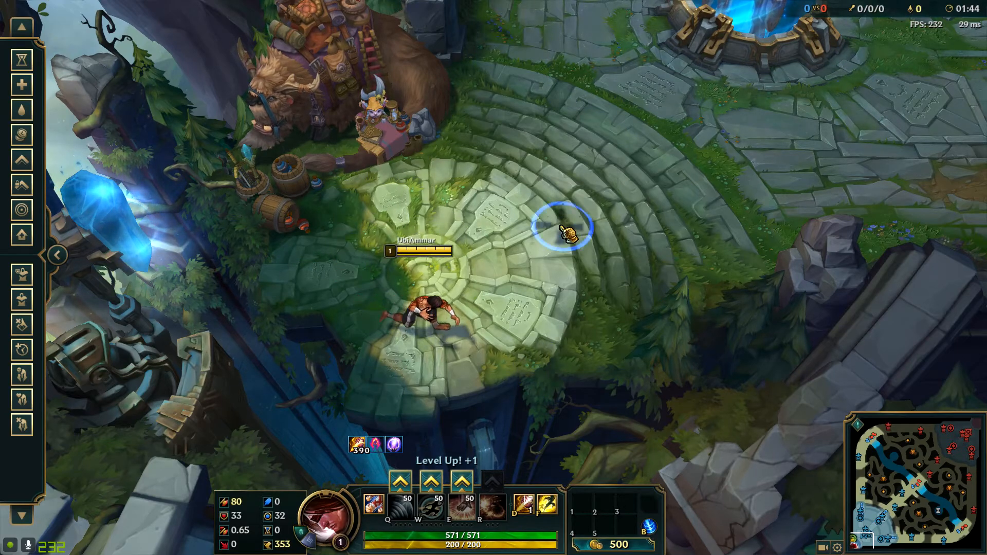
{"action": "right_click", "coordinate": [470, 226]}
{"action": "key", "text": "alt+Tab"}
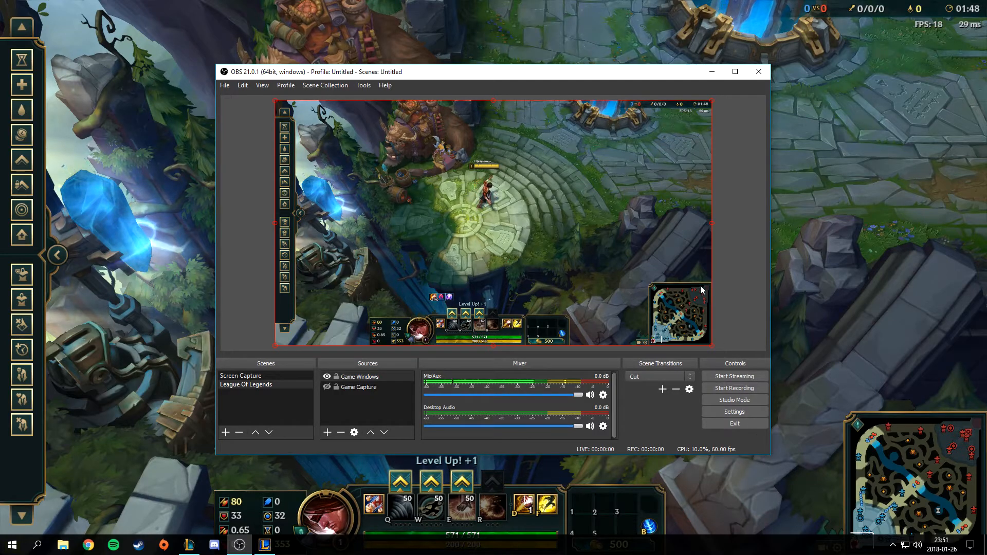
- Make the Game Capture source visible again, and leave the League of Legends match
{"action": "left_click", "coordinate": [326, 387]}
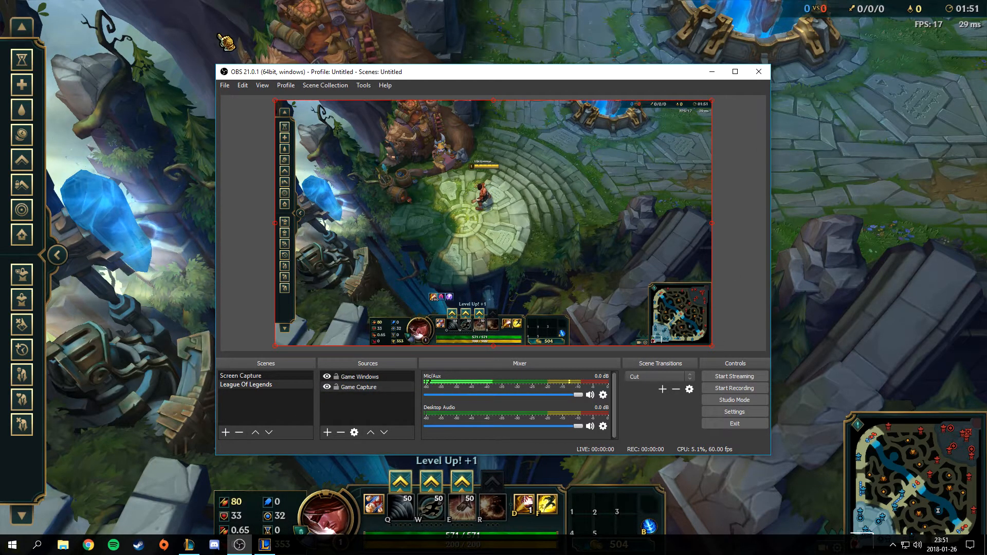
{"action": "left_click", "coordinate": [901, 117]}
{"action": "key", "text": "Escape"}
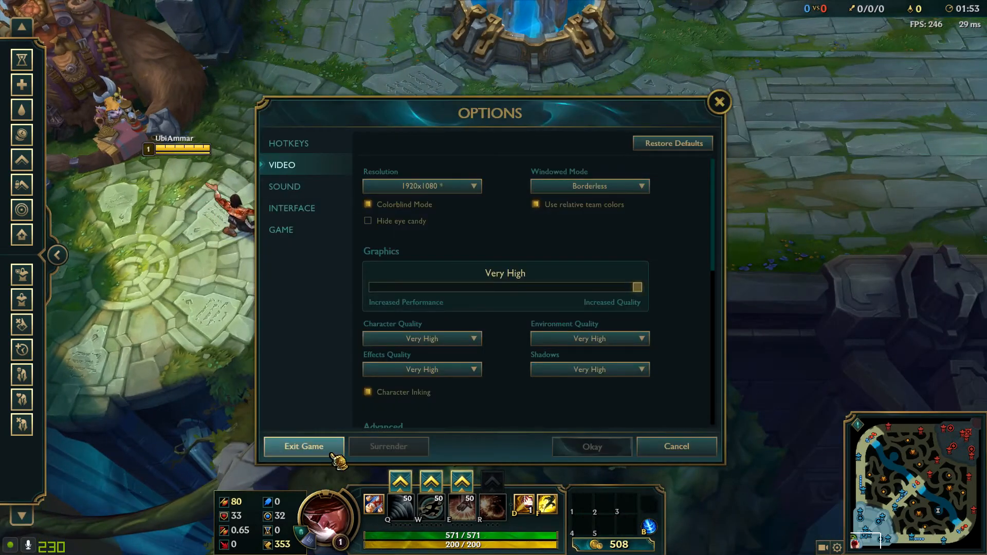
{"action": "left_click", "coordinate": [332, 455]}
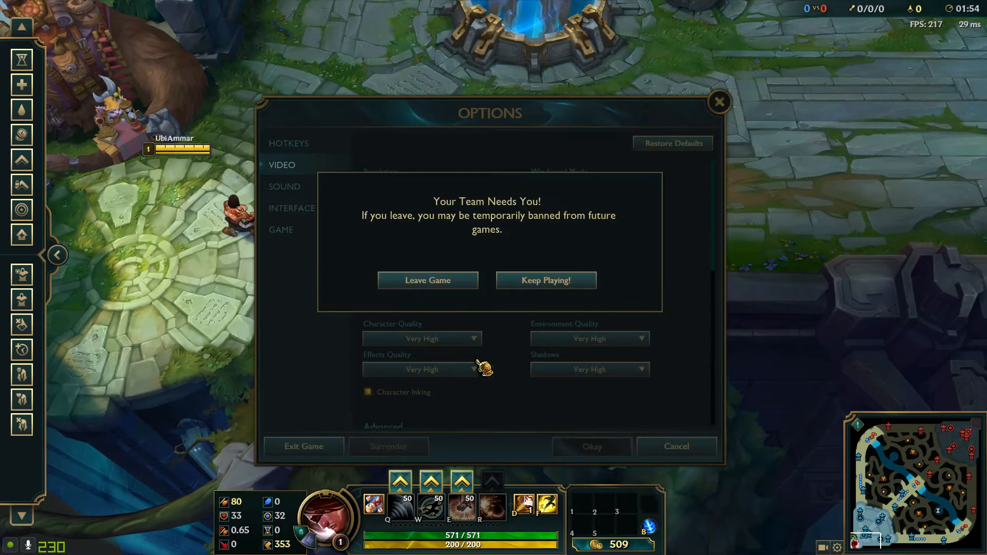
{"action": "left_click", "coordinate": [437, 282]}
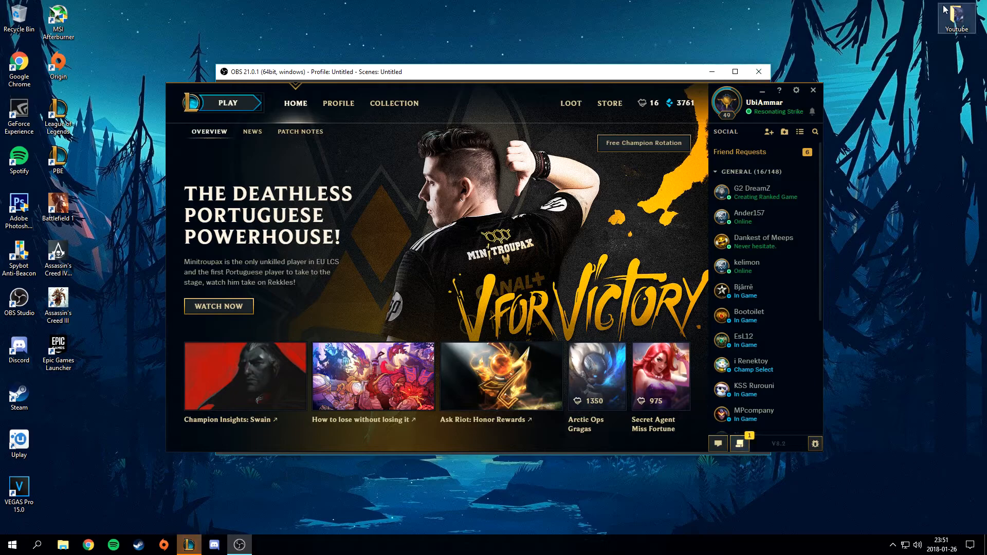
{"action": "double_click", "coordinate": [956, 17]}
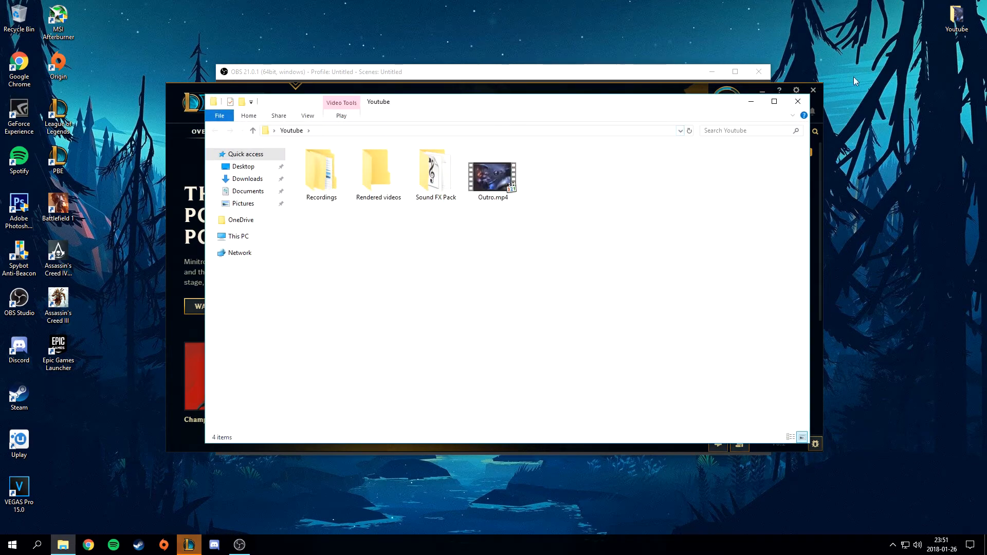
{"action": "double_click", "coordinate": [335, 180]}
{"action": "double_click", "coordinate": [329, 193]}
{"action": "double_click", "coordinate": [322, 177]}
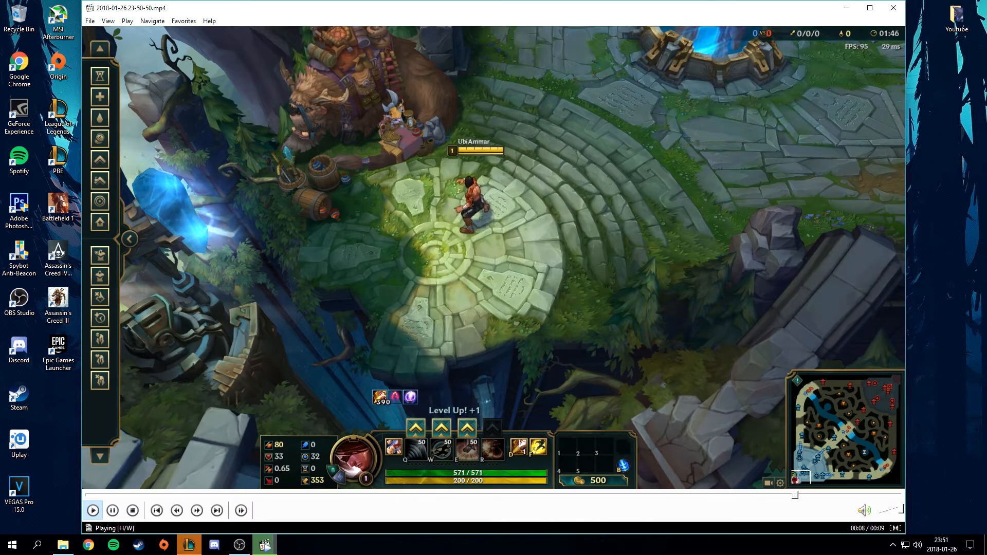
{"action": "left_click", "coordinate": [890, 8]}
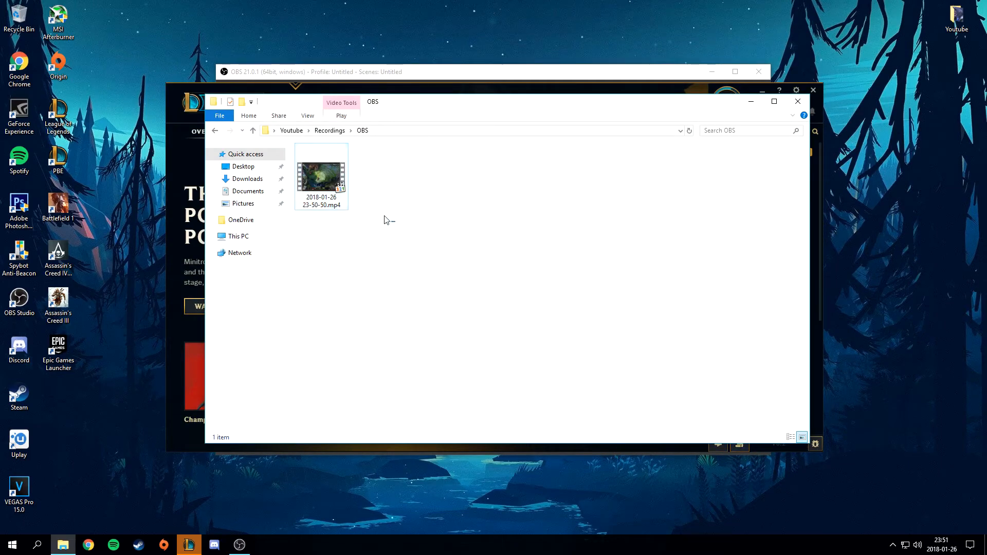
- Permanently delete the test recording, close its folder, and minimize the League of Legends client to return to OBS
{"action": "key", "text": "shift+Delete"}
{"action": "key", "text": "Return"}
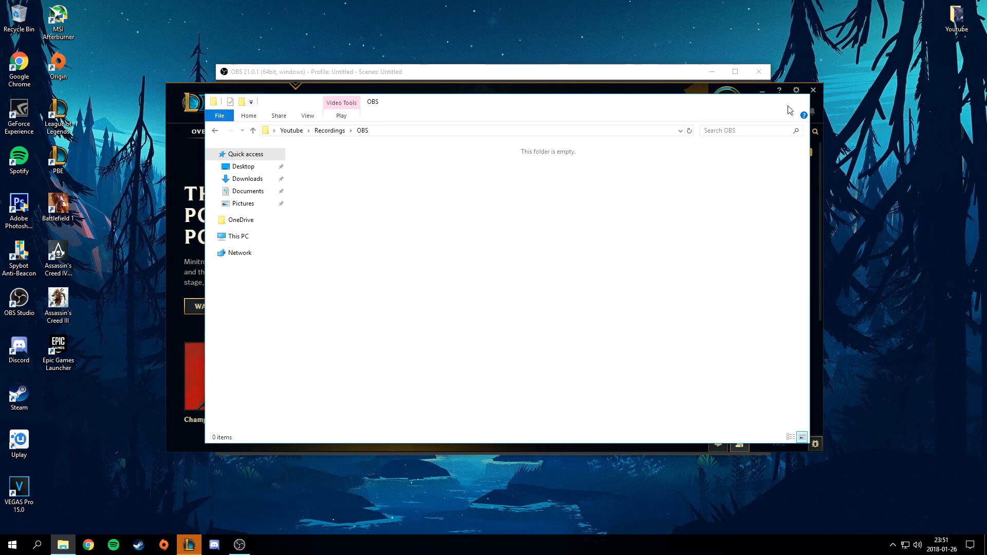
{"action": "left_click", "coordinate": [797, 102]}
{"action": "left_click", "coordinate": [763, 92]}
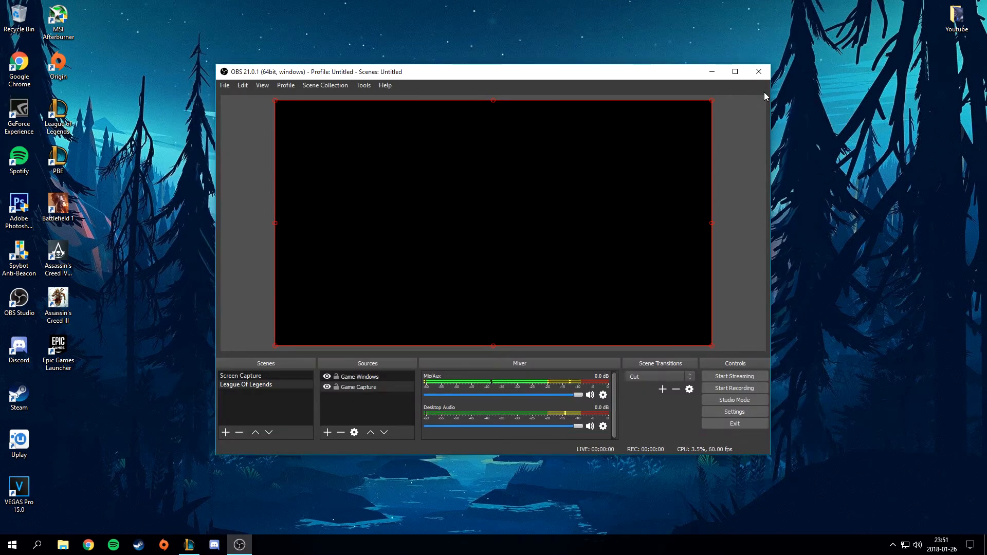
- Switch between the Screen Capture and League Of Legends scenes to compare their sources and previews, ending on Screen Capture
{"action": "left_click", "coordinate": [258, 377]}
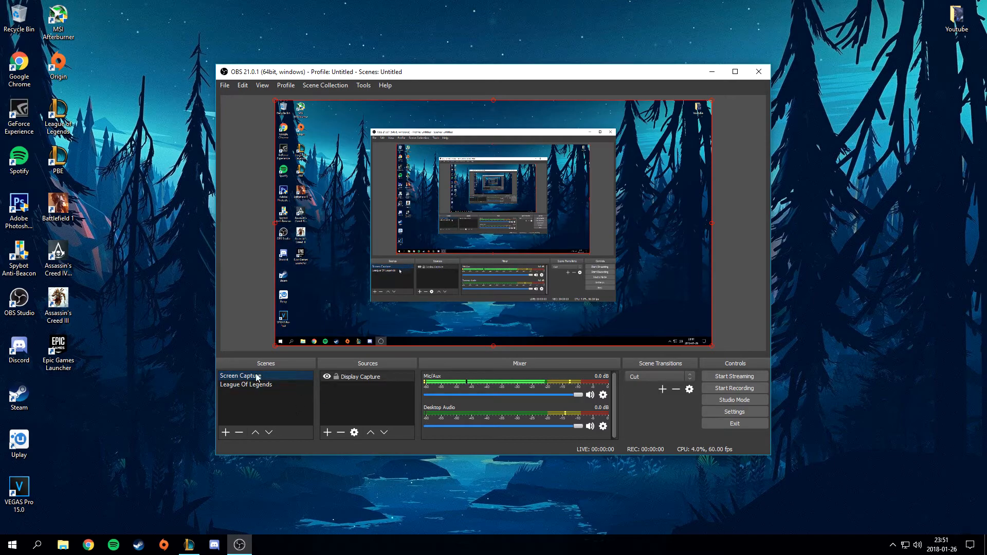
{"action": "left_click", "coordinate": [248, 386]}
{"action": "left_click", "coordinate": [365, 386]}
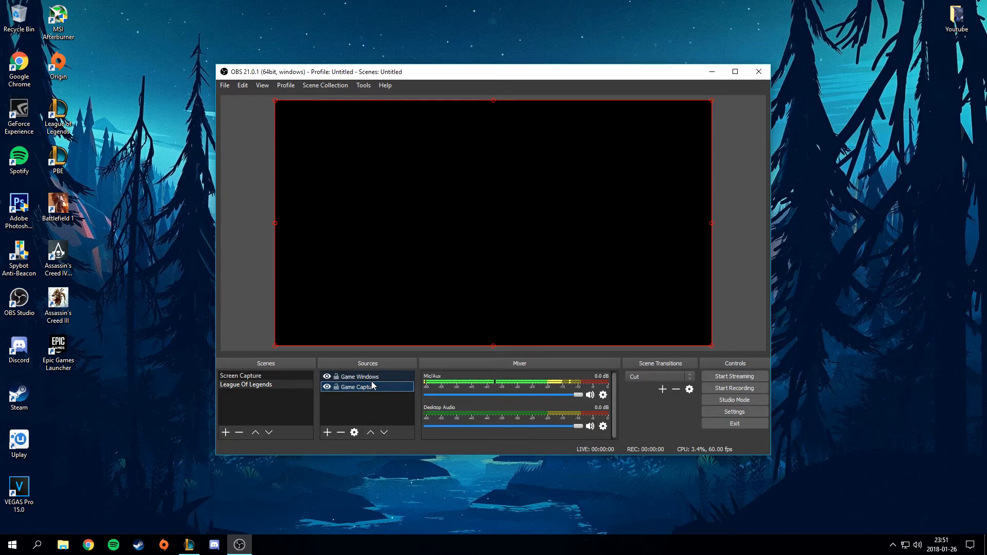
{"action": "left_click", "coordinate": [276, 377]}
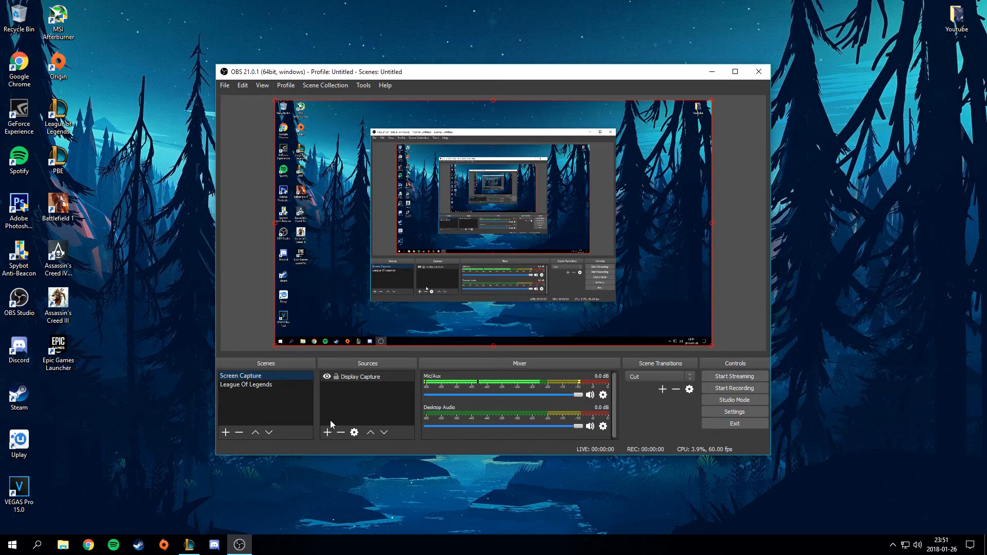
{"action": "left_click", "coordinate": [304, 384]}
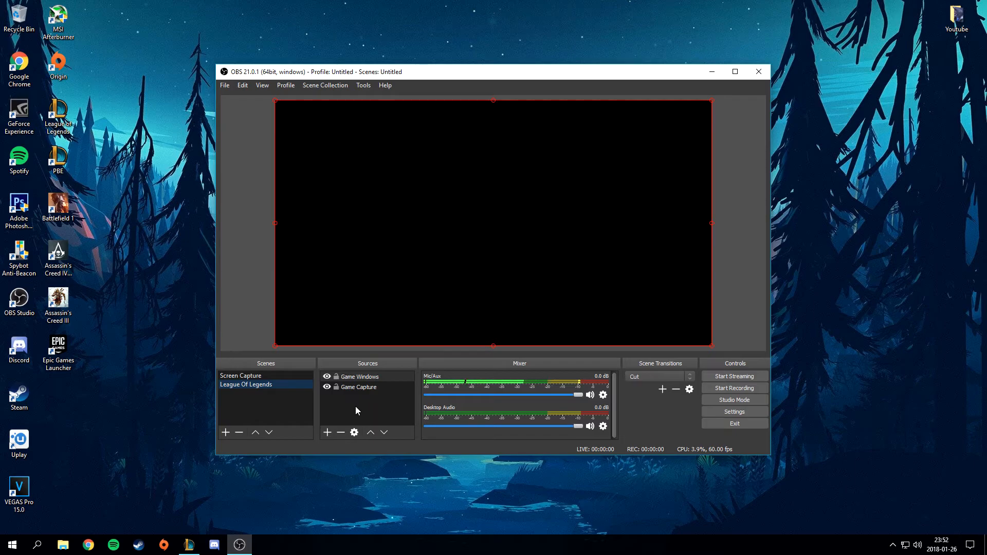
{"action": "left_click", "coordinate": [281, 377]}
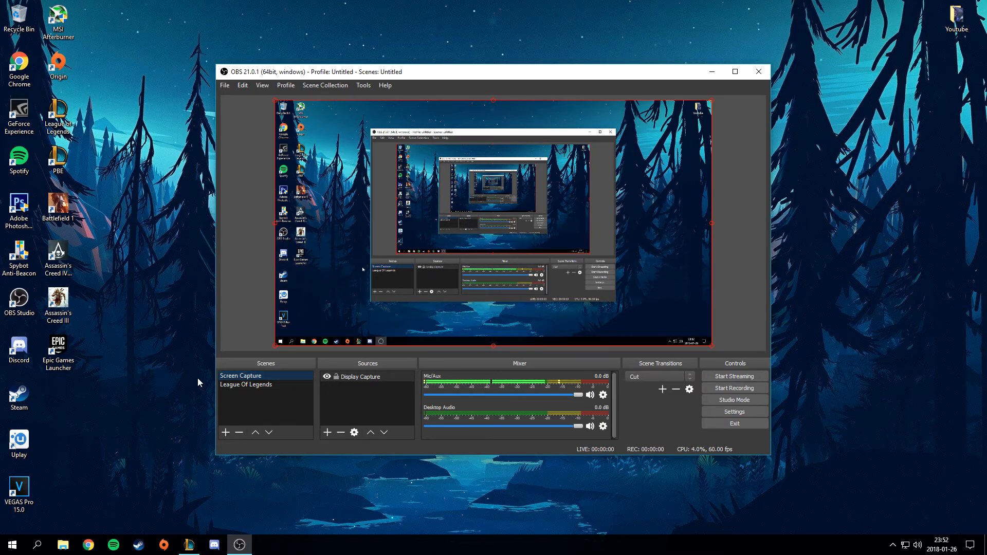
{"action": "left_click", "coordinate": [238, 385]}
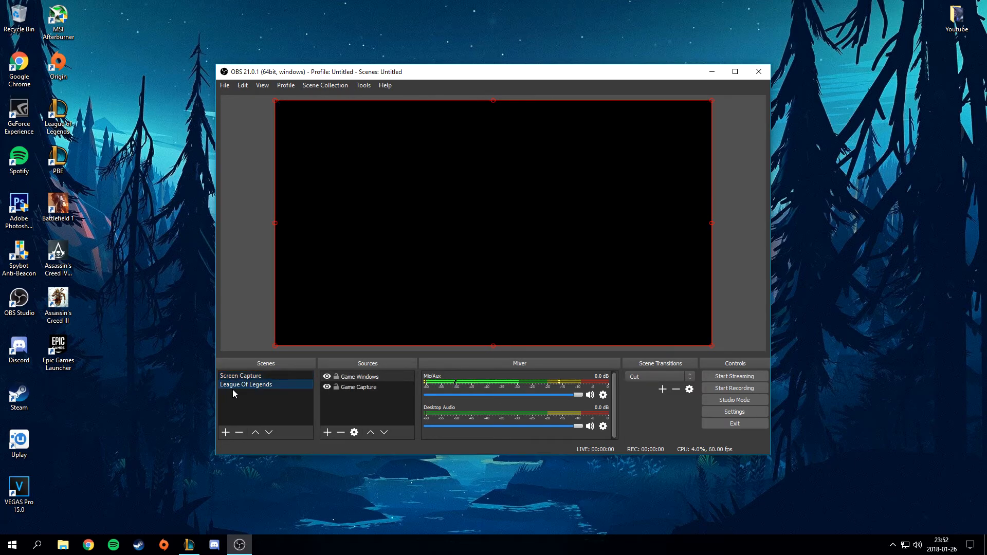
{"action": "left_click", "coordinate": [301, 379]}
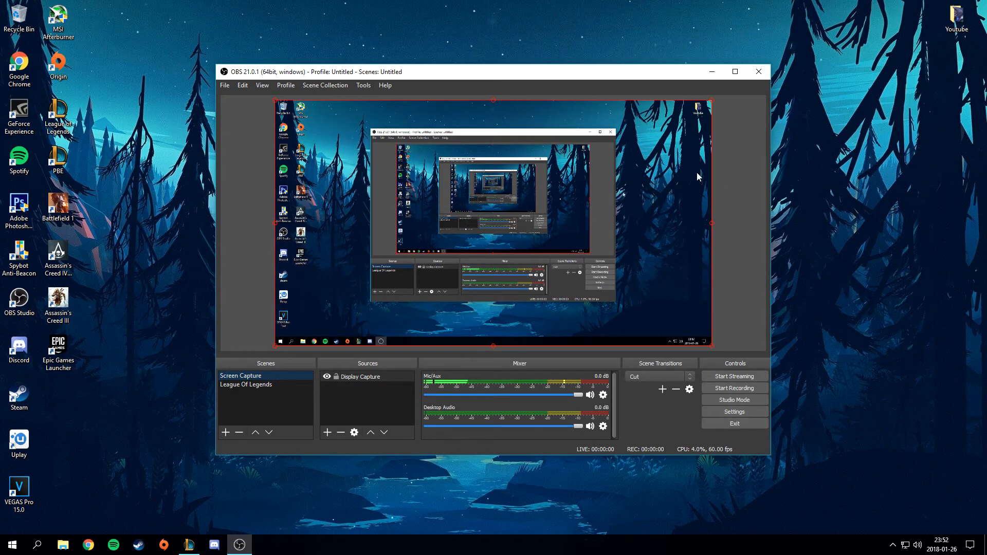
{"action": "mouse_move", "coordinate": [582, 79]}
{"action": "left_mouse_down"}
{"action": "mouse_move", "coordinate": [660, 76]}
{"action": "mouse_move", "coordinate": [609, 60]}
{"action": "mouse_move", "coordinate": [602, 84]}
{"action": "left_mouse_up"}
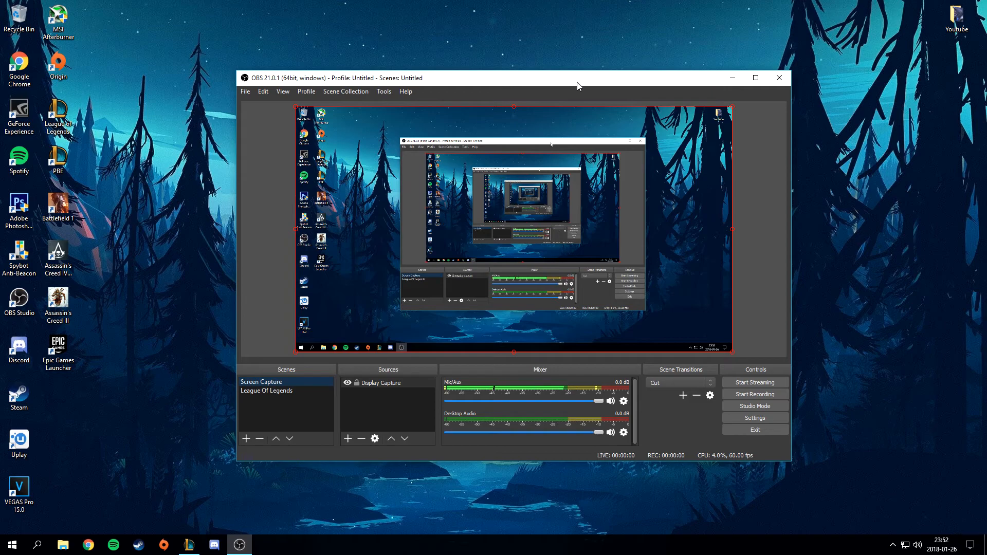
{"action": "left_click_drag", "start_coordinate": [558, 86], "coordinate": [531, 83]}
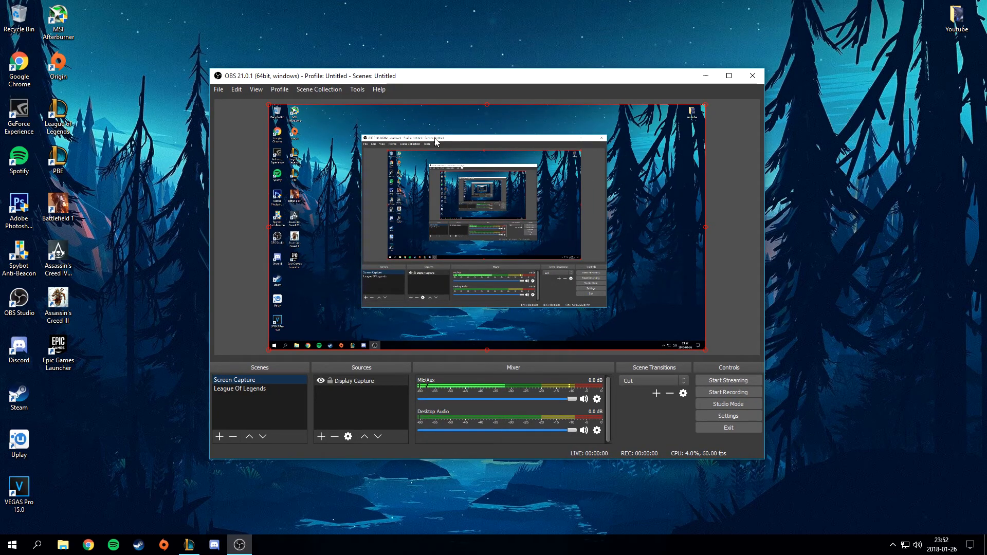